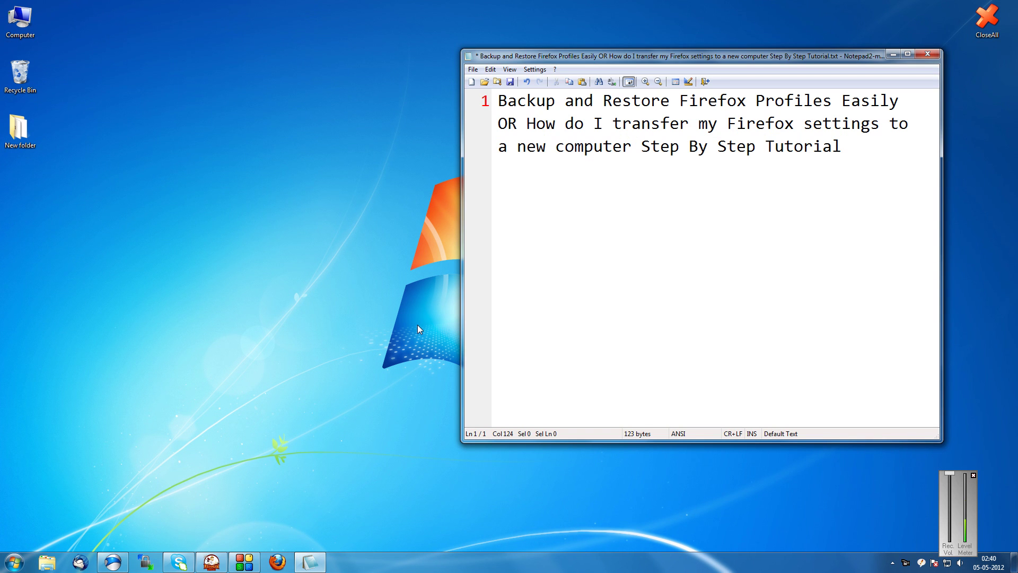
Bring Firefox to the front and minimize the Notepad2 tutorial note.
{"action": "left_click", "coordinate": [363, 205]}
{"action": "key", "text": "alt+Tab"}
{"action": "left_click", "coordinate": [408, 249]}
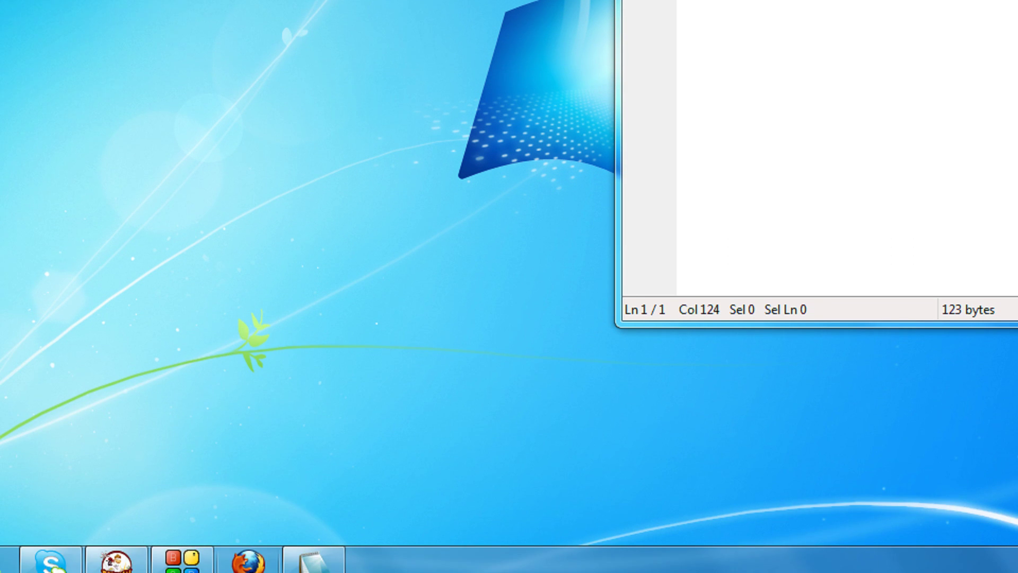
{"action": "left_click", "coordinate": [249, 547]}
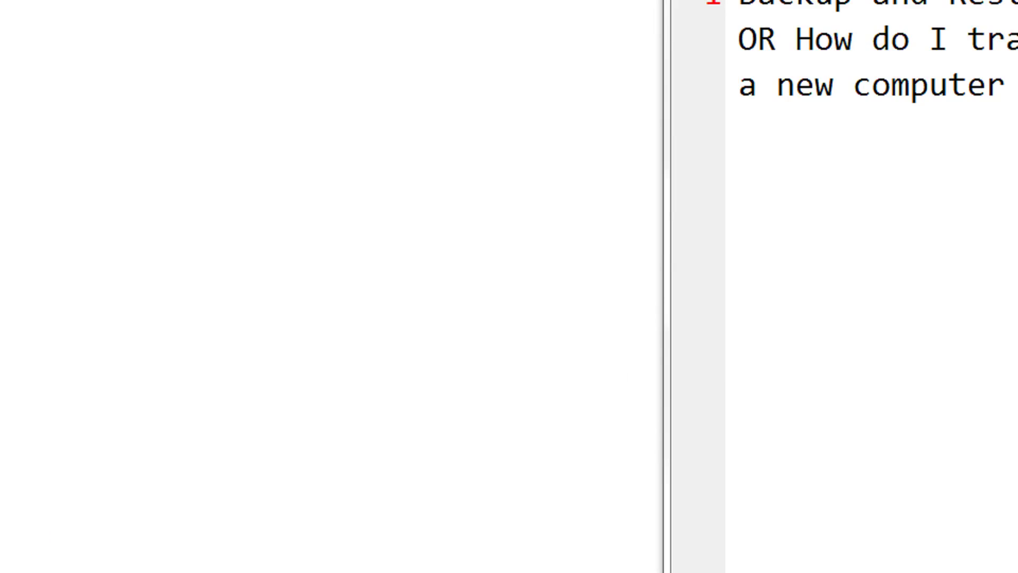
{"action": "right_click", "coordinate": [883, 7]}
{"action": "left_click", "coordinate": [899, 55]}
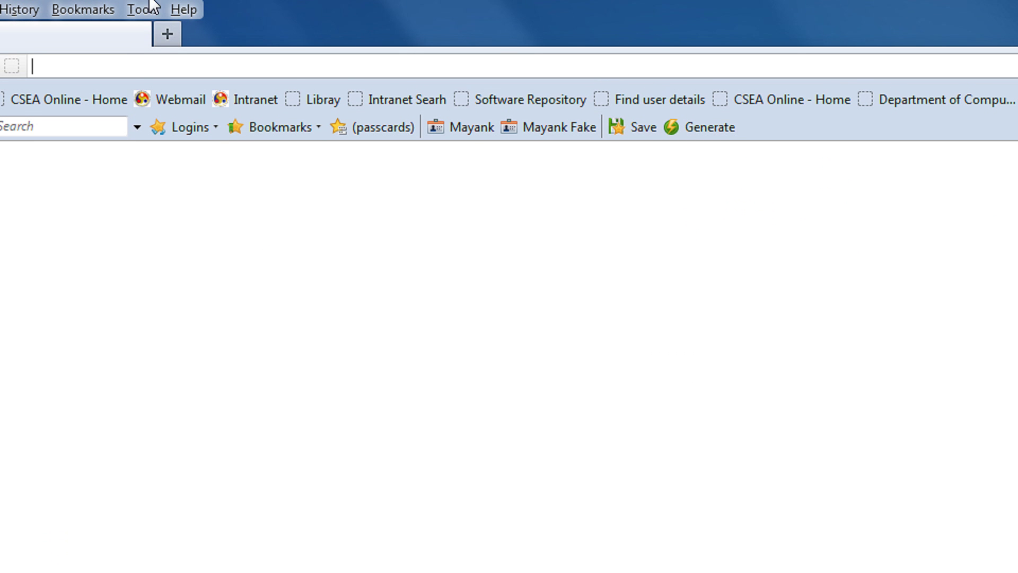
Review installed extensions in Firefox's Add-ons Manager, then minimize Firefox to show the desktop.
{"action": "left_click", "coordinate": [137, 19]}
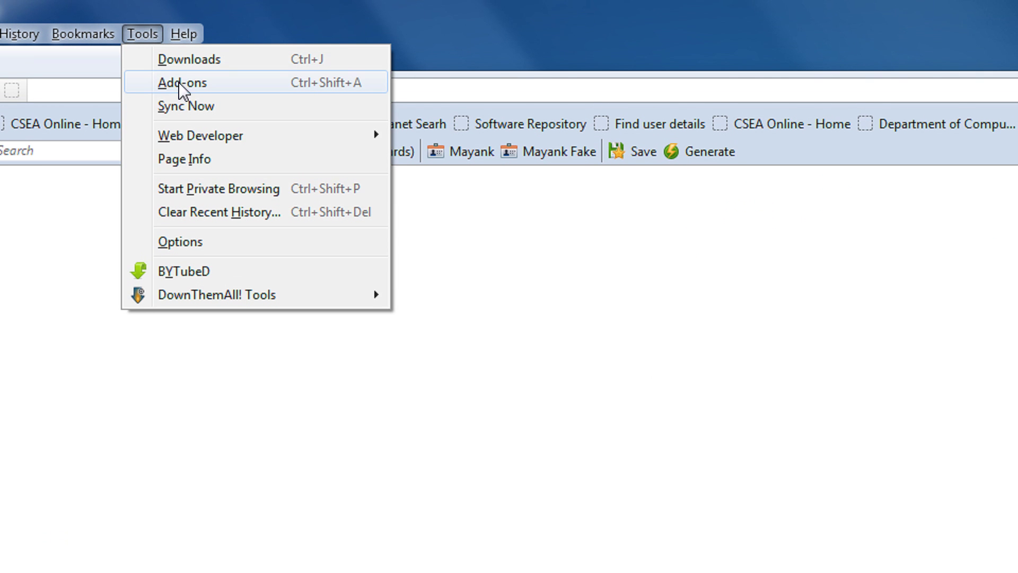
{"action": "left_click", "coordinate": [182, 84]}
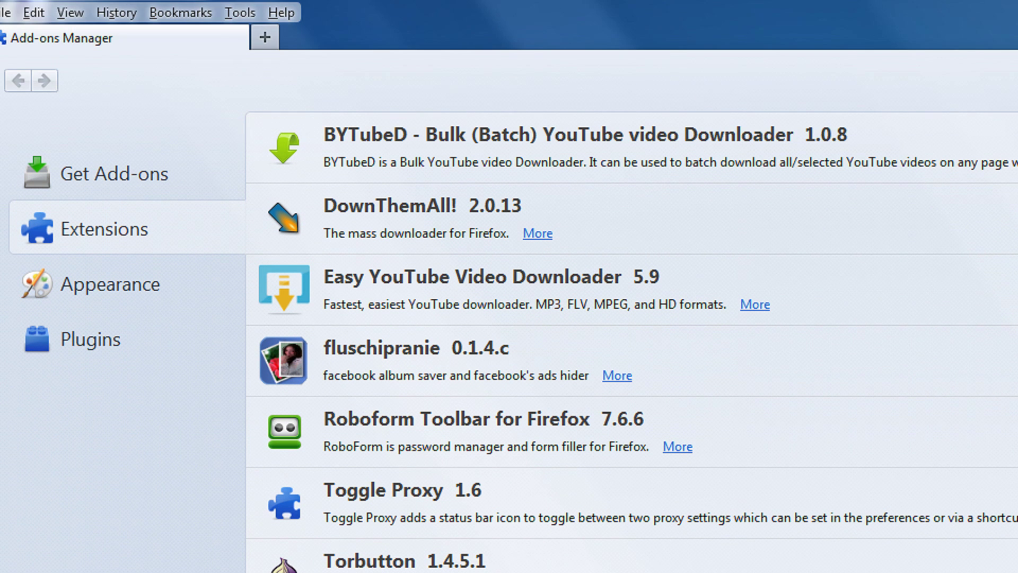
{"action": "right_click", "coordinate": [333, 5]}
{"action": "left_click", "coordinate": [374, 141]}
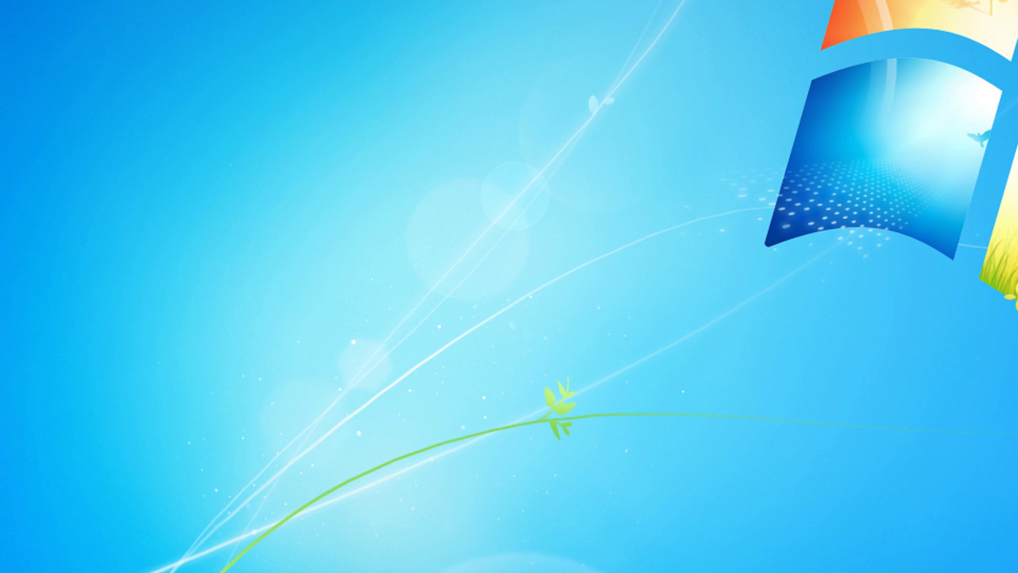
Launch the Run dialog from the Start Menu's All Programs > Accessories group.
{"action": "key", "text": "super"}
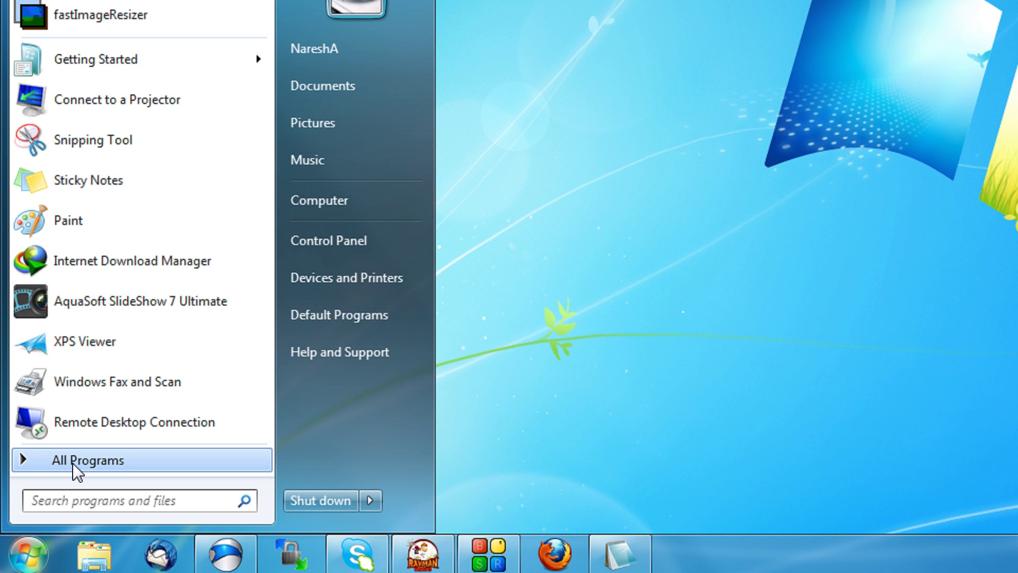
{"action": "left_click", "coordinate": [76, 462]}
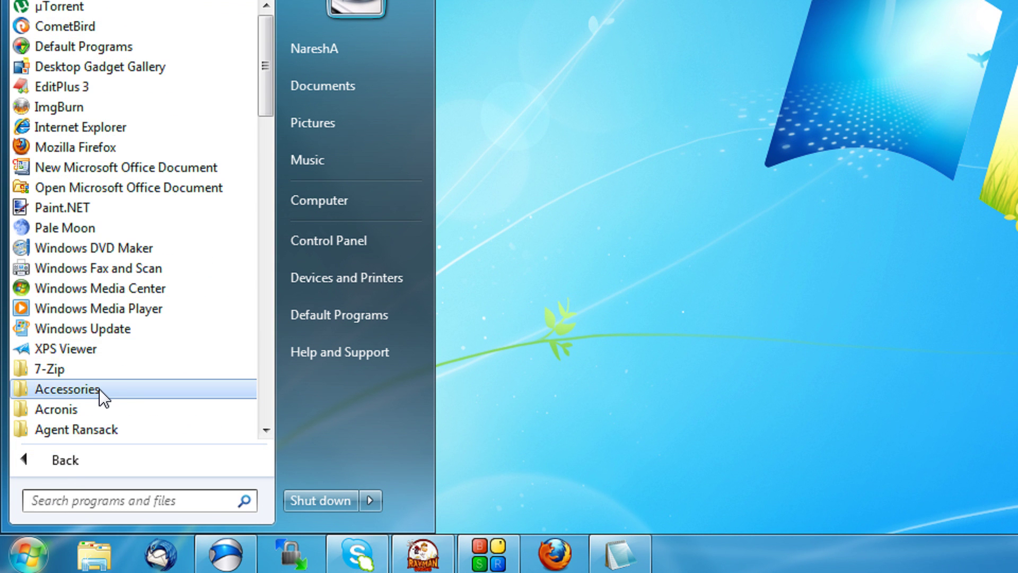
{"action": "left_click", "coordinate": [119, 397]}
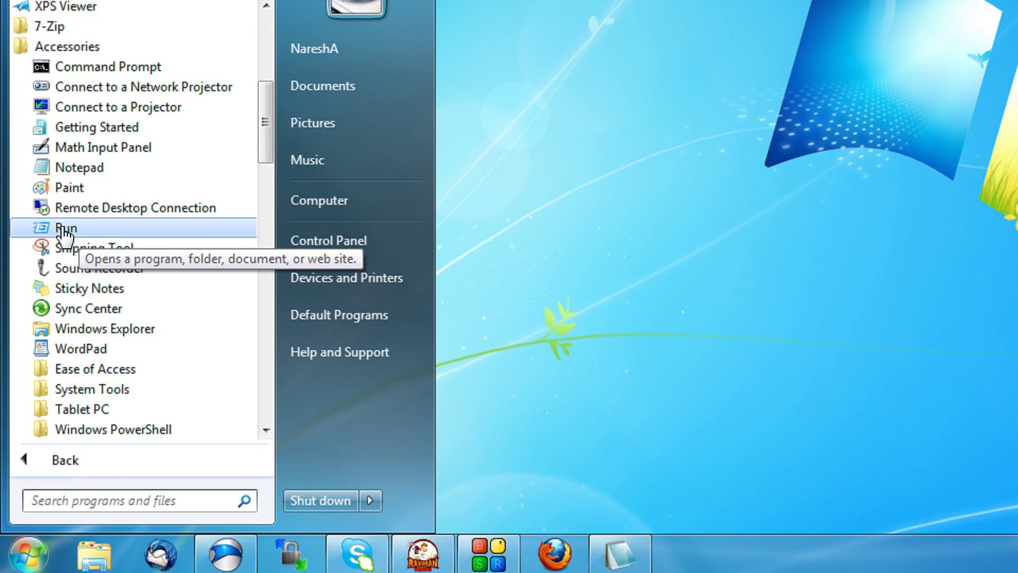
{"action": "right_click", "coordinate": [64, 235]}
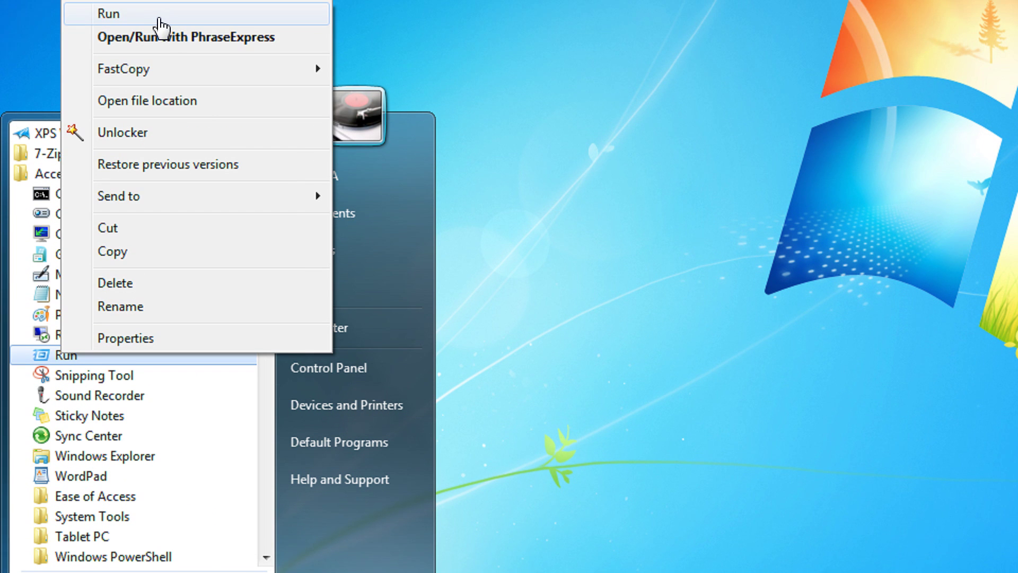
{"action": "left_click", "coordinate": [159, 62]}
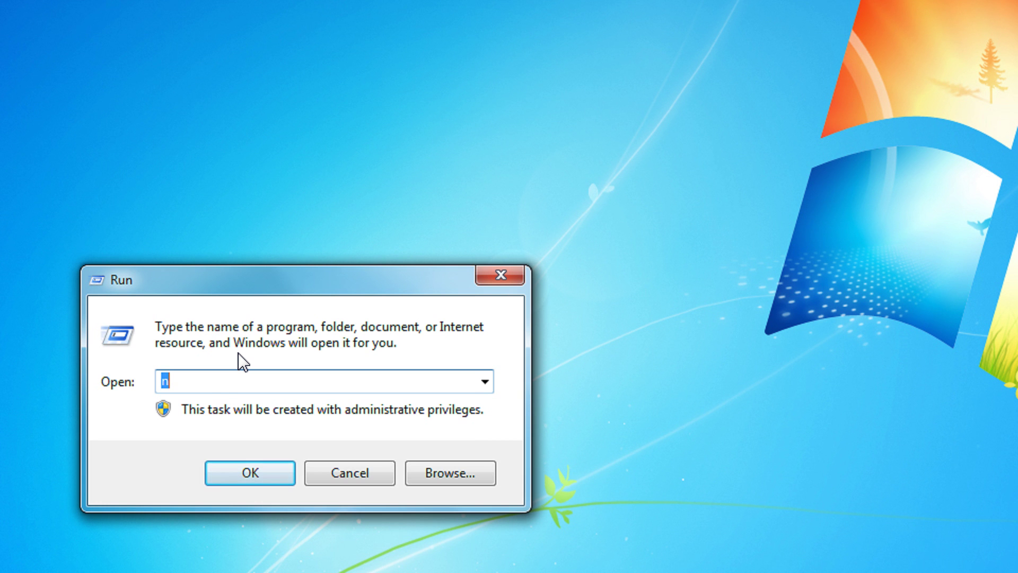
{"action": "type", "text": "%appdata"}
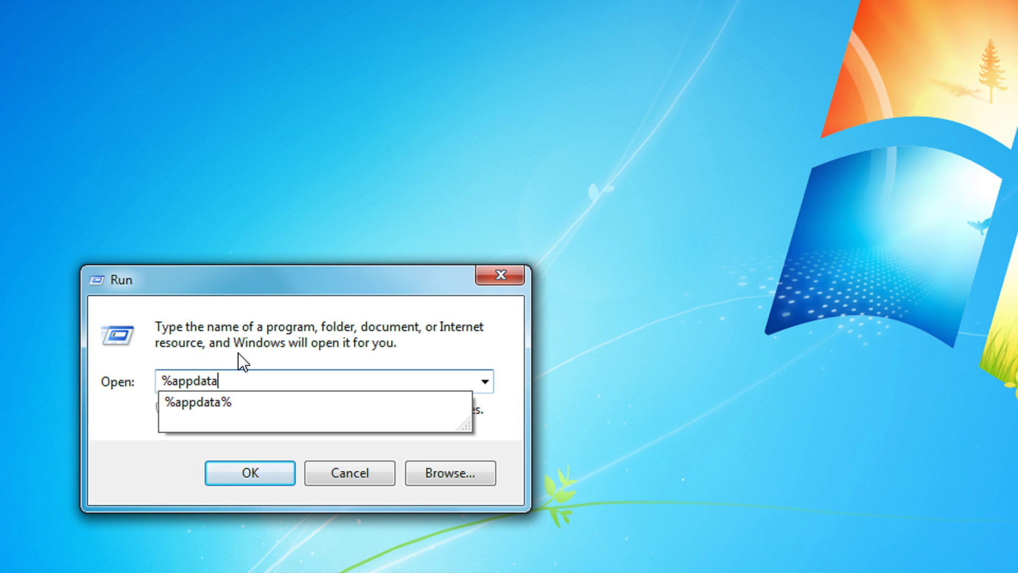
{"action": "type", "text": "%"}
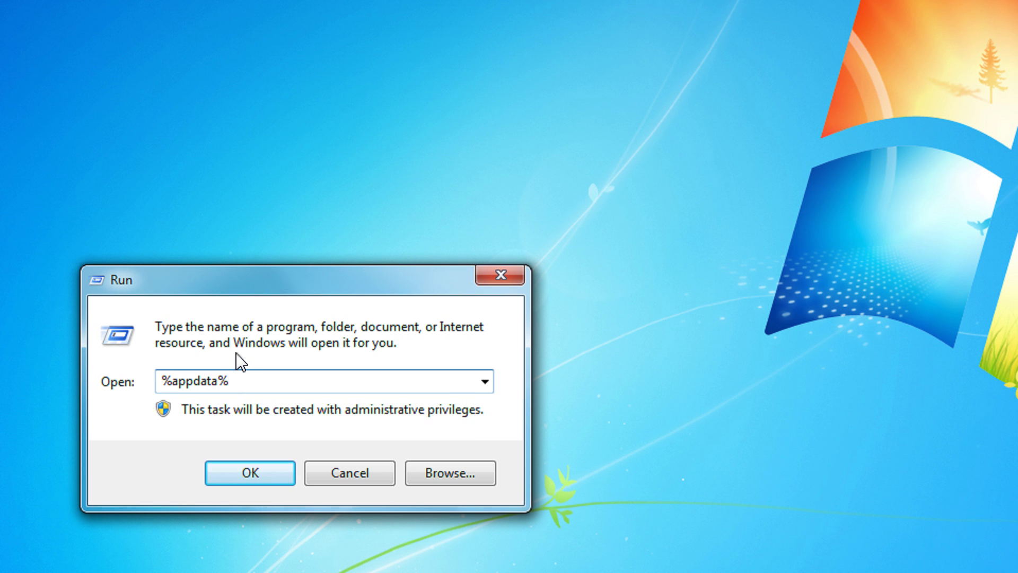
Copy %appdata% onto a new line of the tutorial note, then run it.
{"action": "left_click_drag", "start_coordinate": [233, 381], "coordinate": [155, 383]}
{"action": "key", "text": "ctrl+c"}
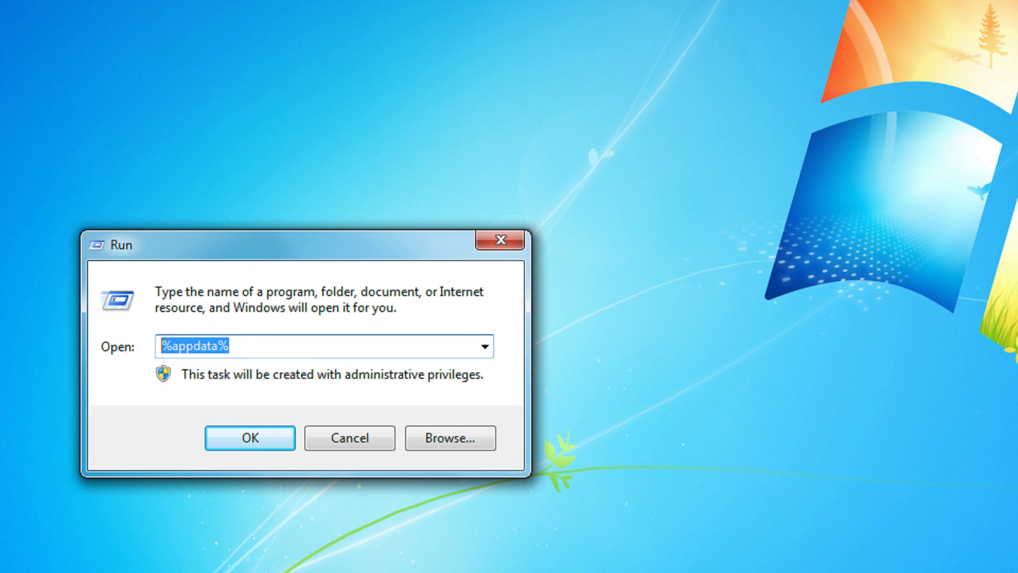
{"action": "left_click", "coordinate": [623, 512]}
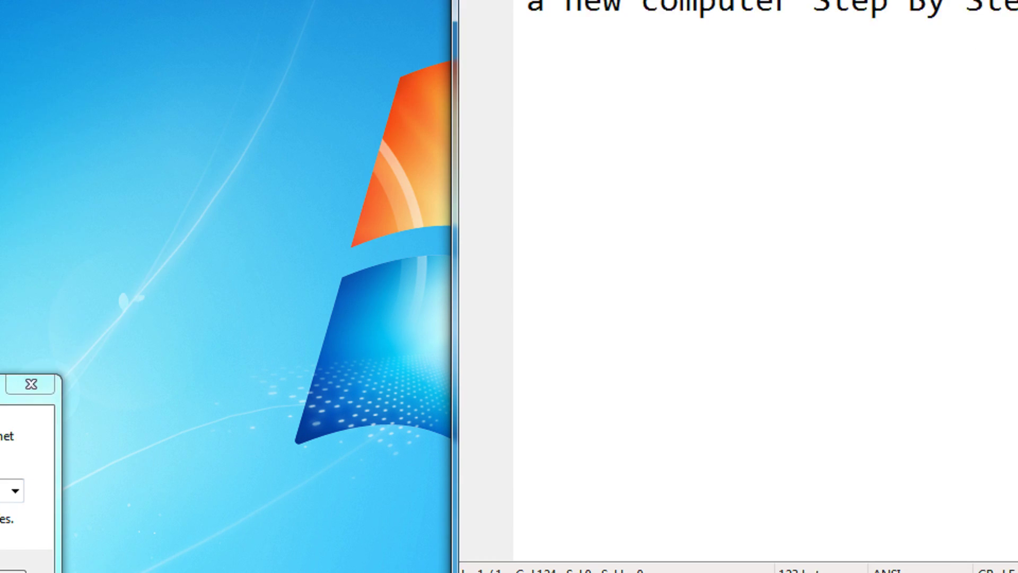
{"action": "key", "text": "Return"}
{"action": "key", "text": "Return"}
{"action": "key", "text": "ctrl+v"}
{"action": "key", "text": "Return"}
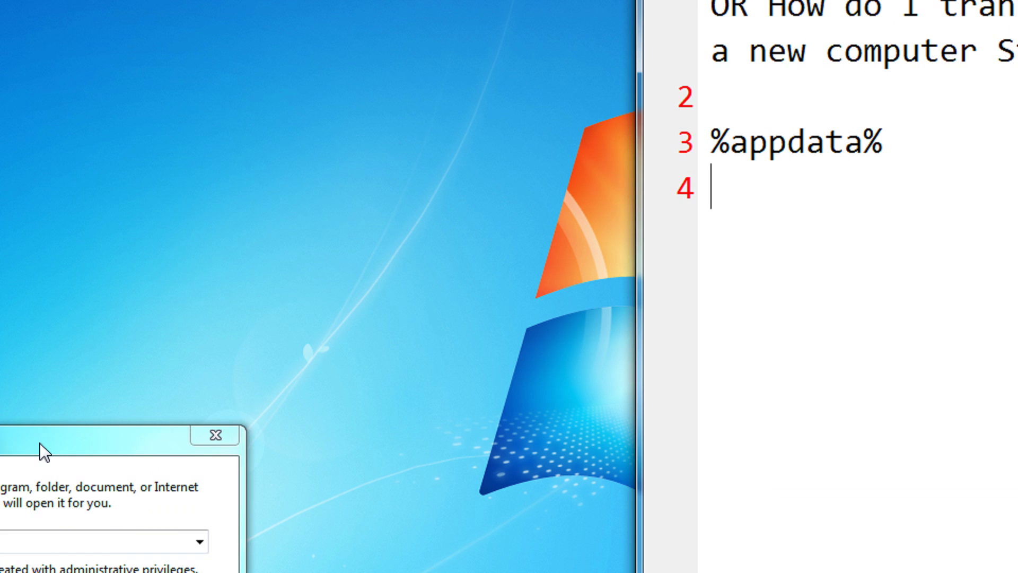
{"action": "left_click_drag", "start_coordinate": [44, 452], "coordinate": [330, 201]}
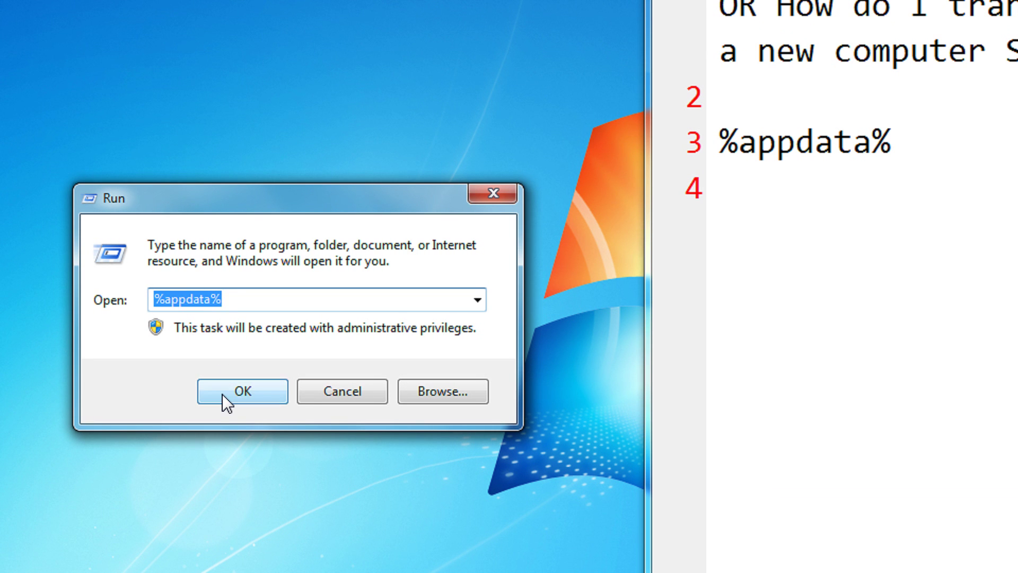
{"action": "left_click", "coordinate": [239, 394]}
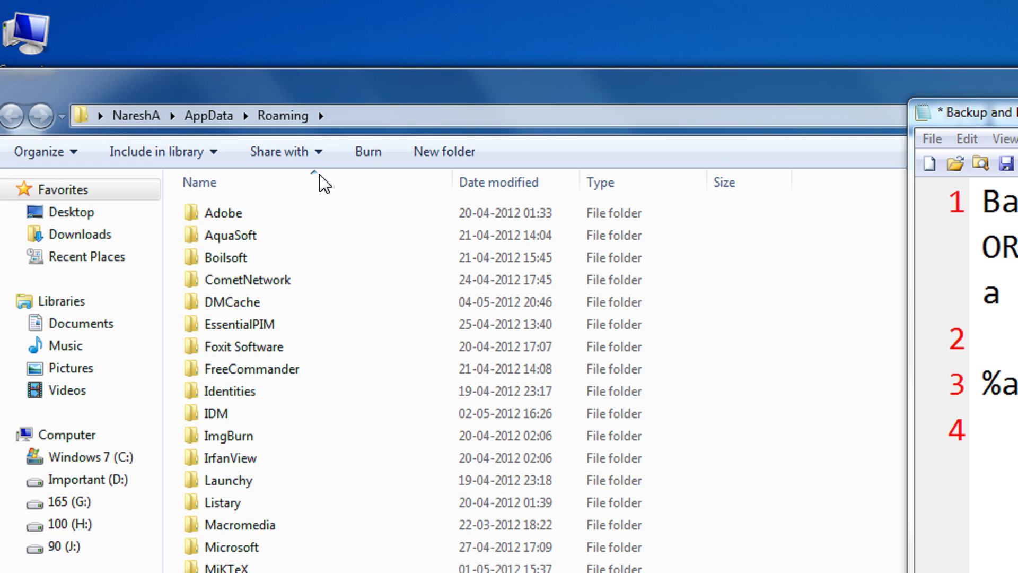
{"action": "scroll", "coordinate": [362, 426], "scroll_direction": "down", "scroll_amount": 1}
{"action": "scroll", "coordinate": [367, 431], "scroll_direction": "down", "scroll_amount": 1}
{"action": "scroll", "coordinate": [364, 433], "scroll_direction": "down", "scroll_amount": 1}
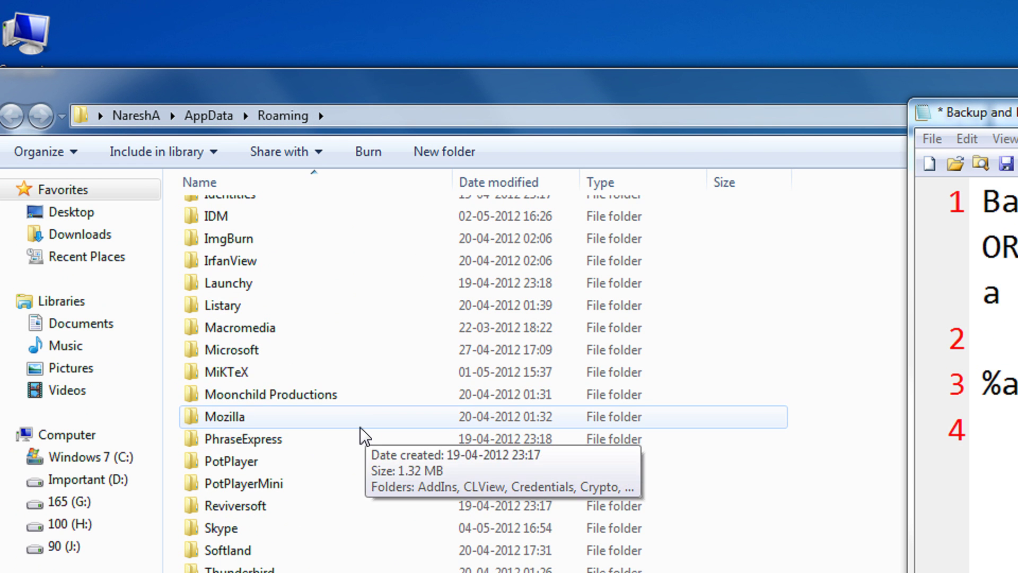
Navigate through Mozilla > Firefox > Profiles into the ivao62c5.default profile folder.
{"action": "left_click", "coordinate": [253, 426]}
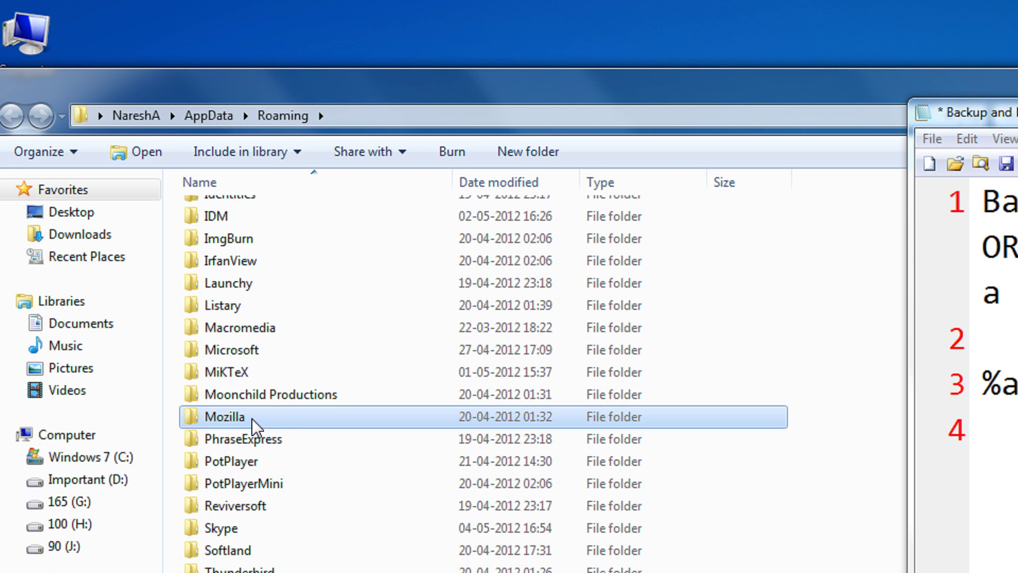
{"action": "double_click", "coordinate": [253, 426]}
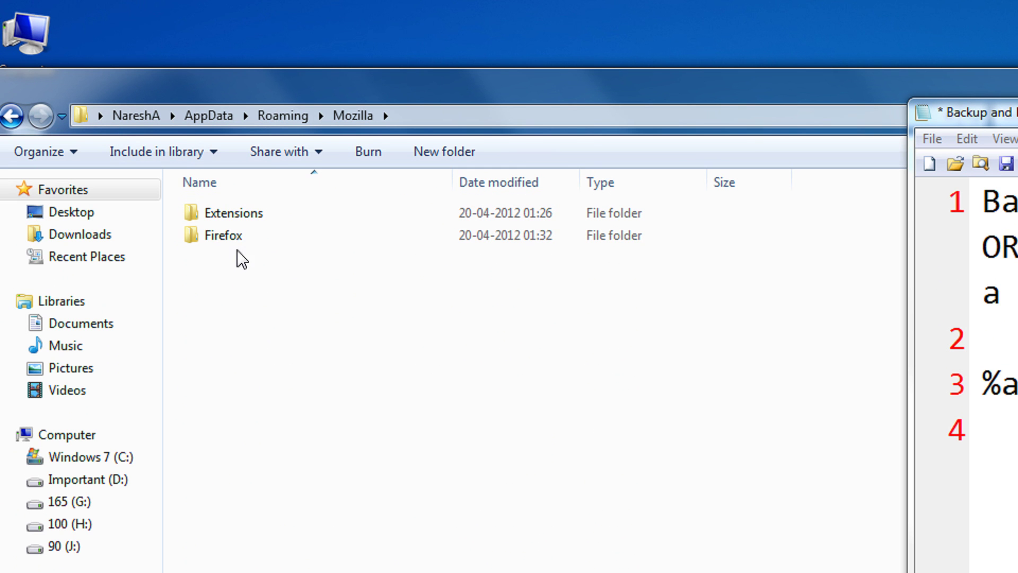
{"action": "mouse_move", "coordinate": [224, 236]}
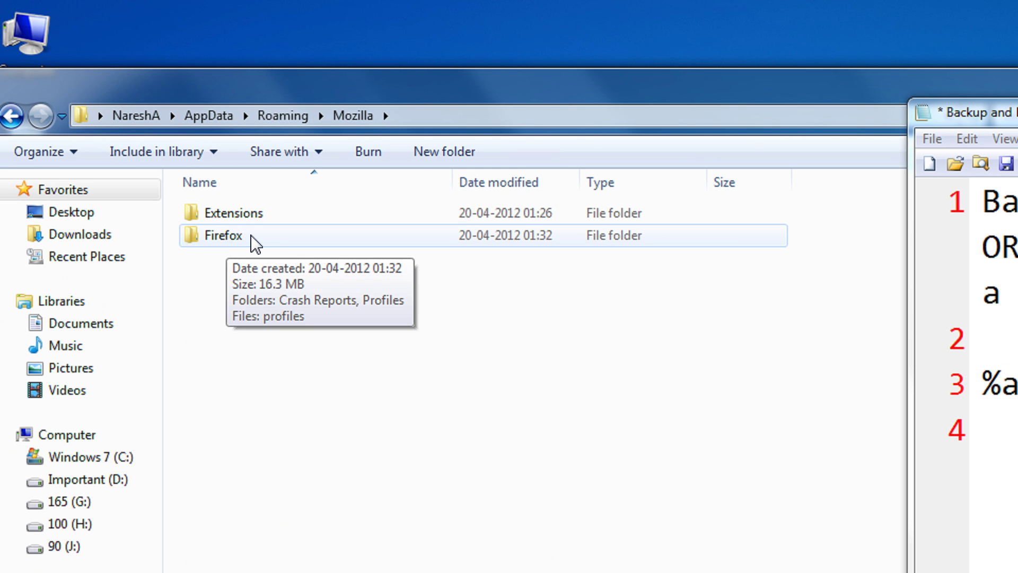
{"action": "double_click", "coordinate": [253, 242]}
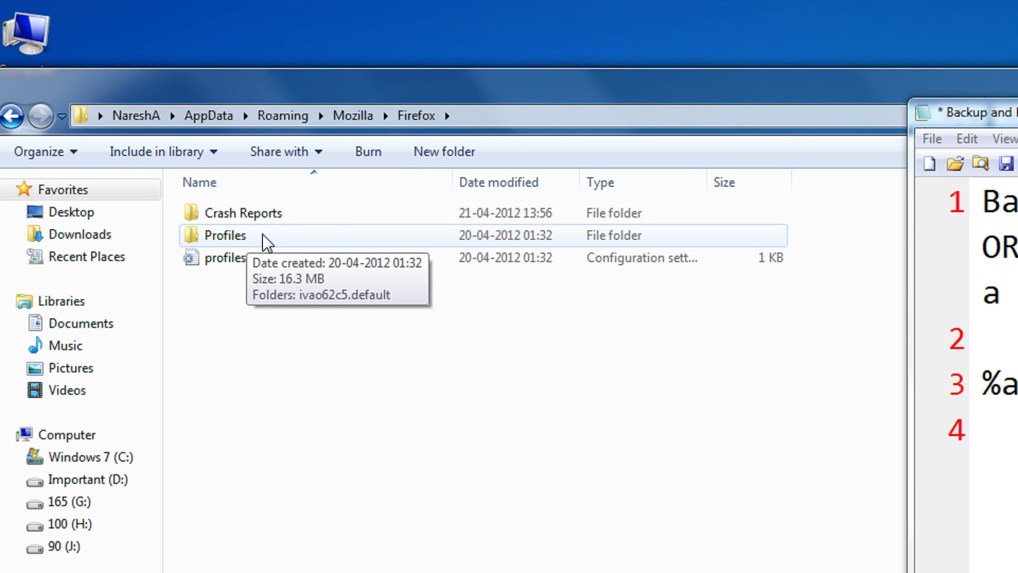
{"action": "left_click", "coordinate": [263, 243]}
{"action": "double_click", "coordinate": [263, 242]}
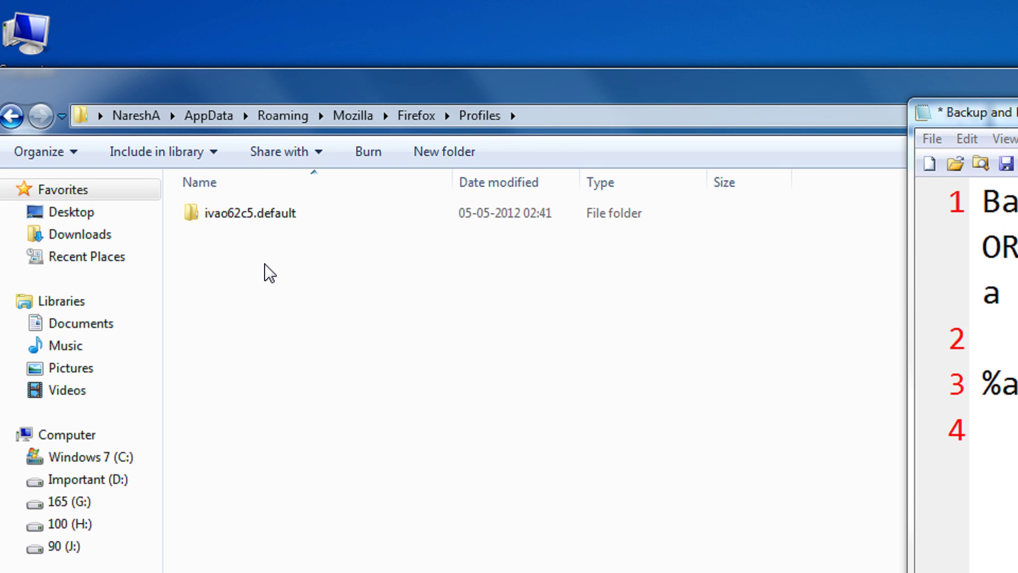
{"action": "left_click", "coordinate": [268, 223]}
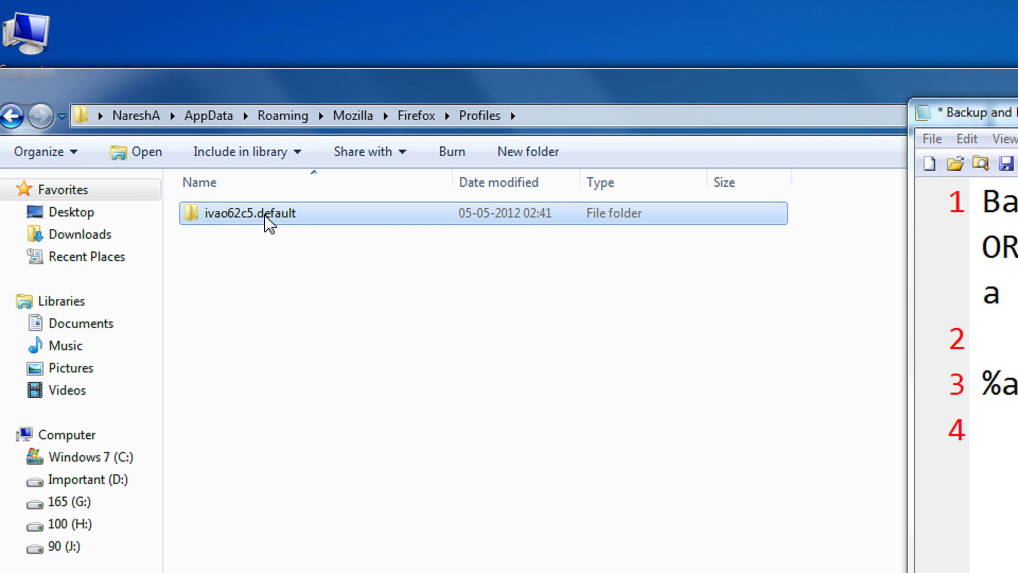
{"action": "double_click", "coordinate": [267, 223]}
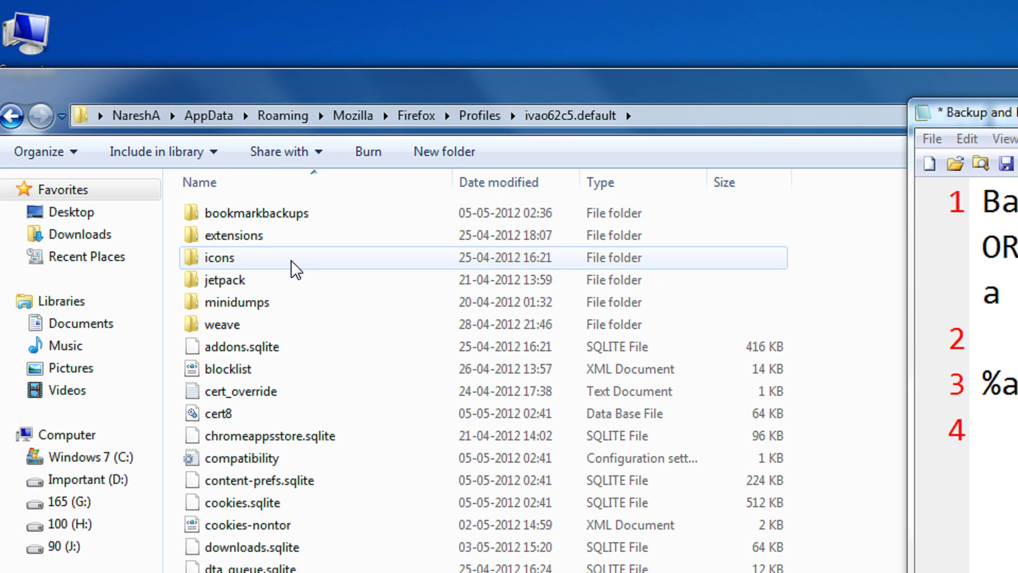
{"action": "mouse_move", "coordinate": [220, 257]}
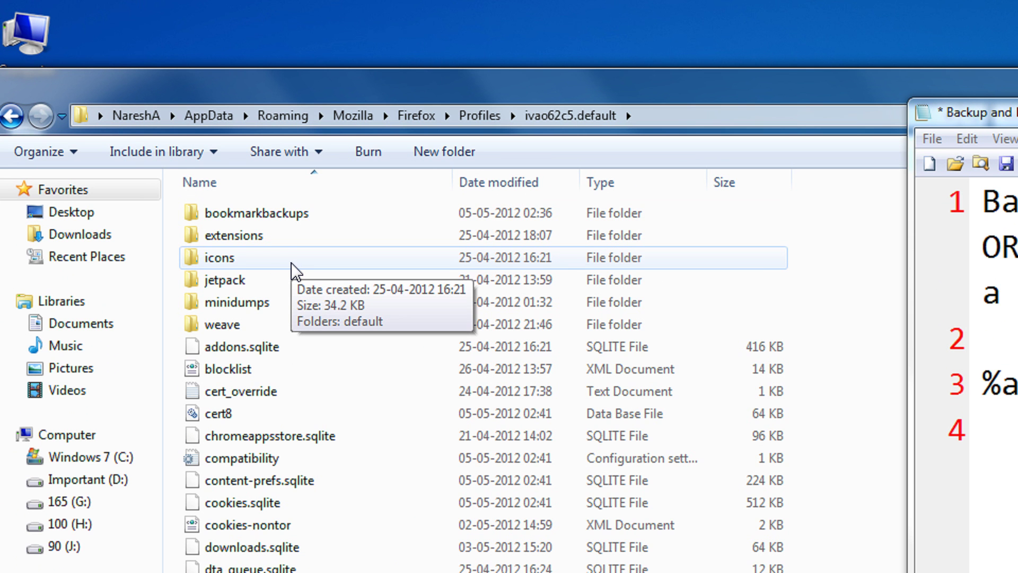
{"action": "scroll", "coordinate": [291, 268], "scroll_direction": "down", "scroll_amount": 1}
{"action": "scroll", "coordinate": [291, 267], "scroll_direction": "down", "scroll_amount": 2}
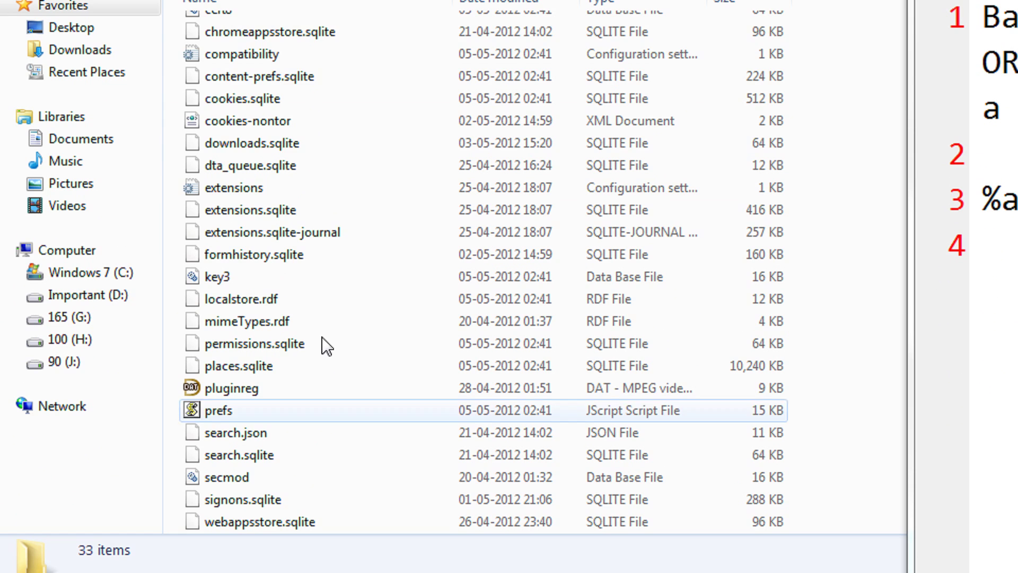
{"action": "scroll", "coordinate": [323, 239], "scroll_direction": "up", "scroll_amount": 3}
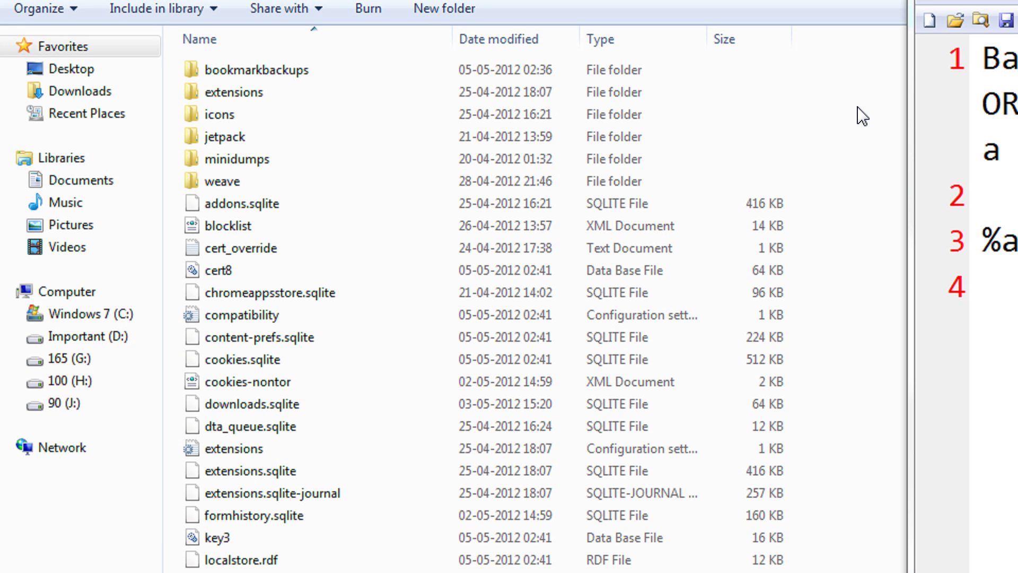
Select and copy all 33 items in the ivao62c5.default profile folder.
{"action": "key", "text": "ctrl+a"}
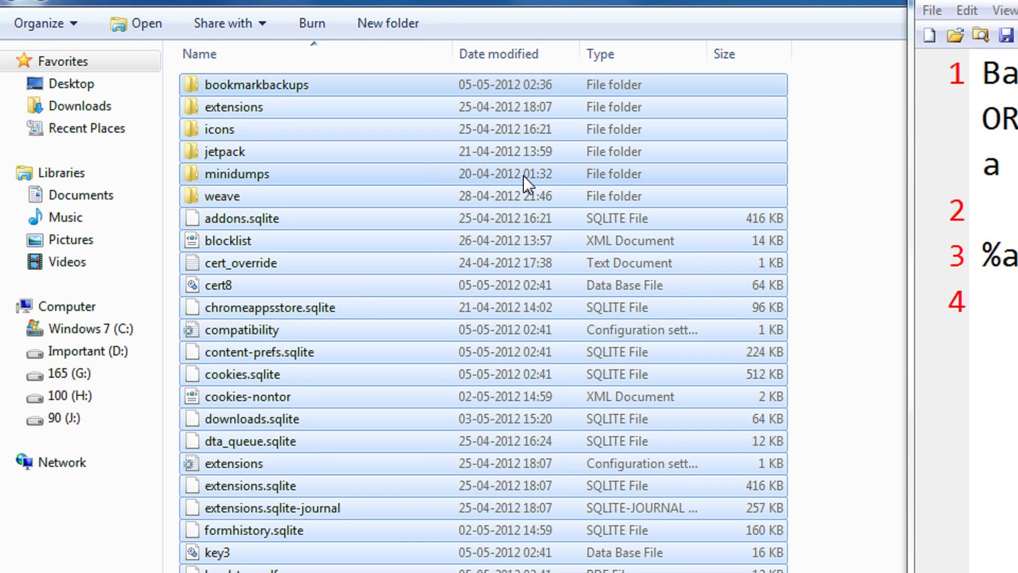
{"action": "right_click", "coordinate": [424, 165]}
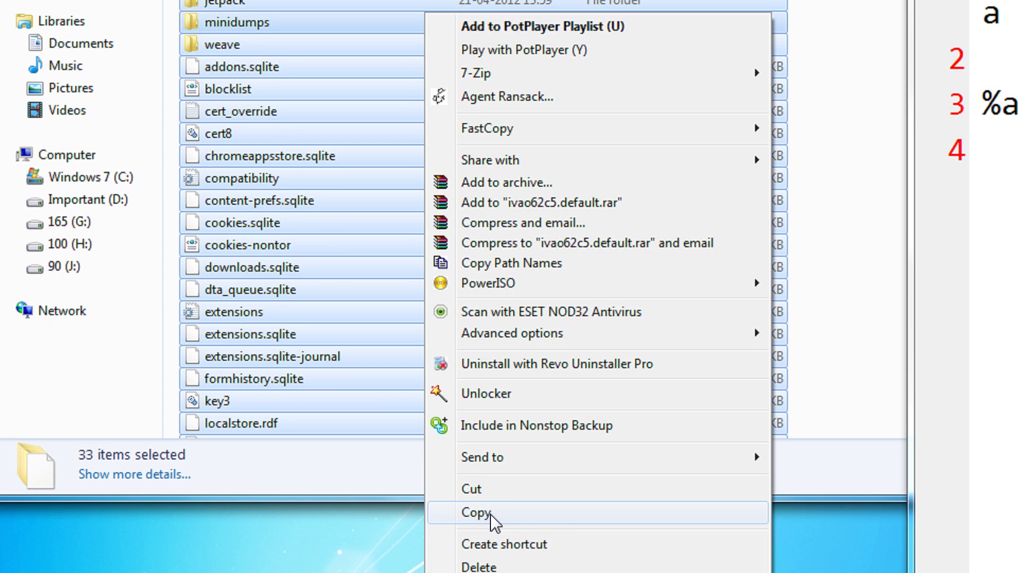
{"action": "left_click", "coordinate": [493, 504]}
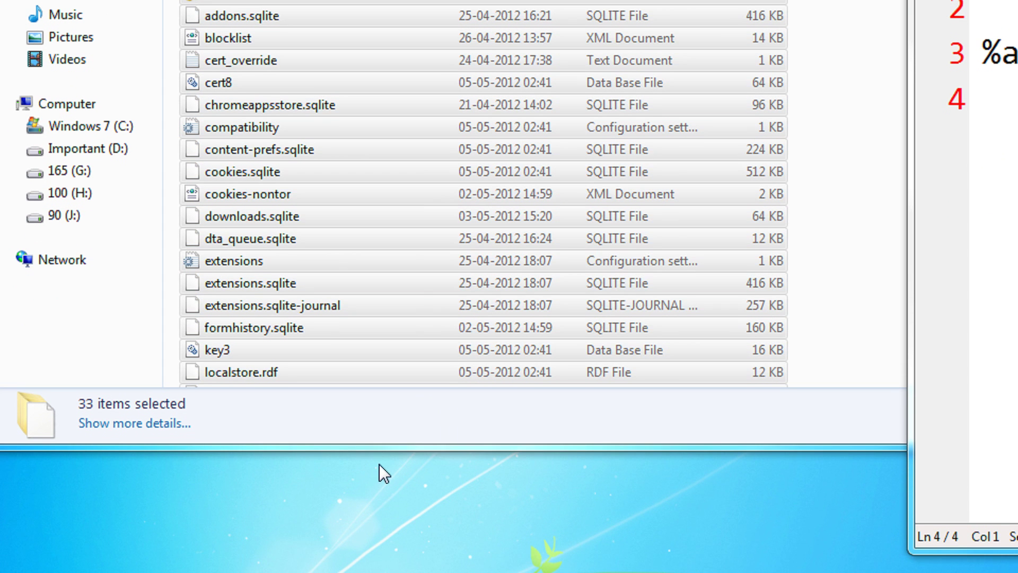
{"action": "right_click", "coordinate": [380, 473]}
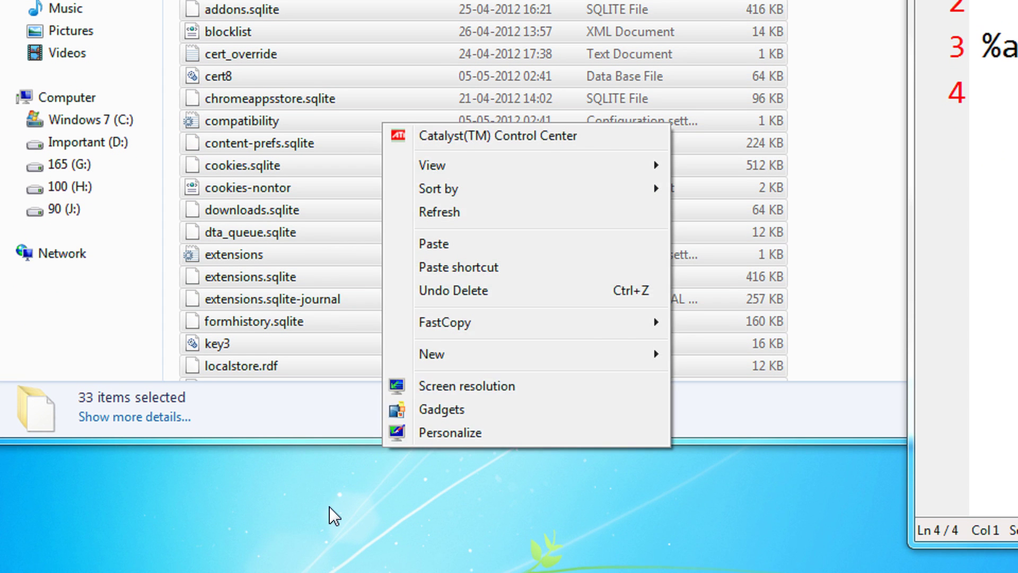
{"action": "mouse_move", "coordinate": [468, 405]}
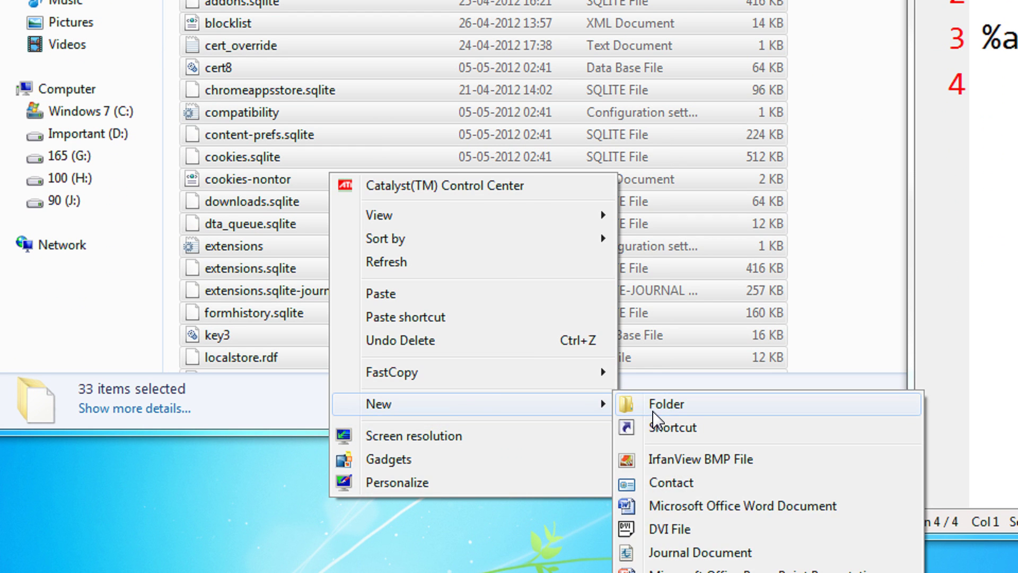
Create a 'Firefox Backup' desktop folder and paste the 470 copied profile items into it.
{"action": "left_click", "coordinate": [652, 412]}
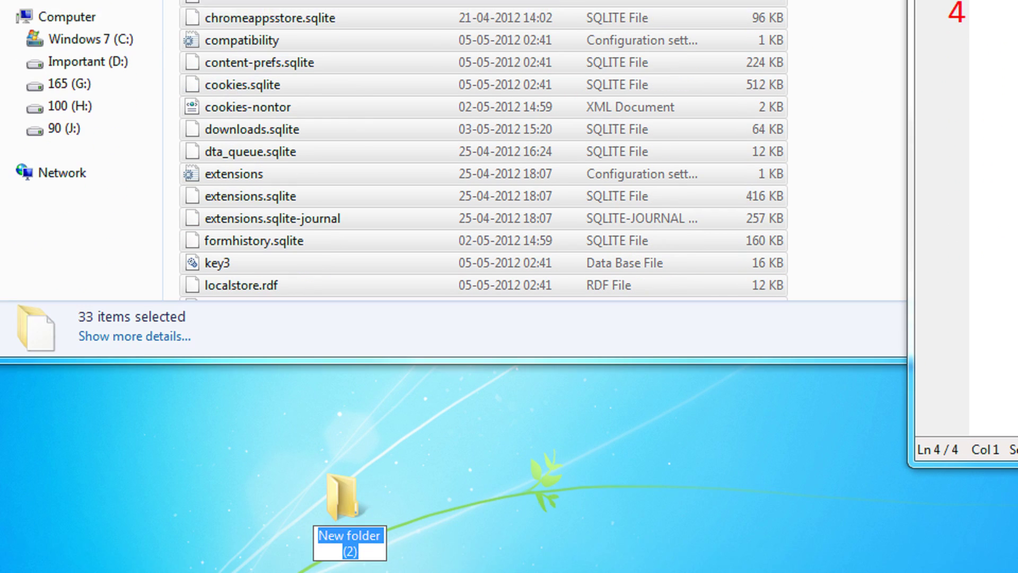
{"action": "type", "text": "Firefox"}
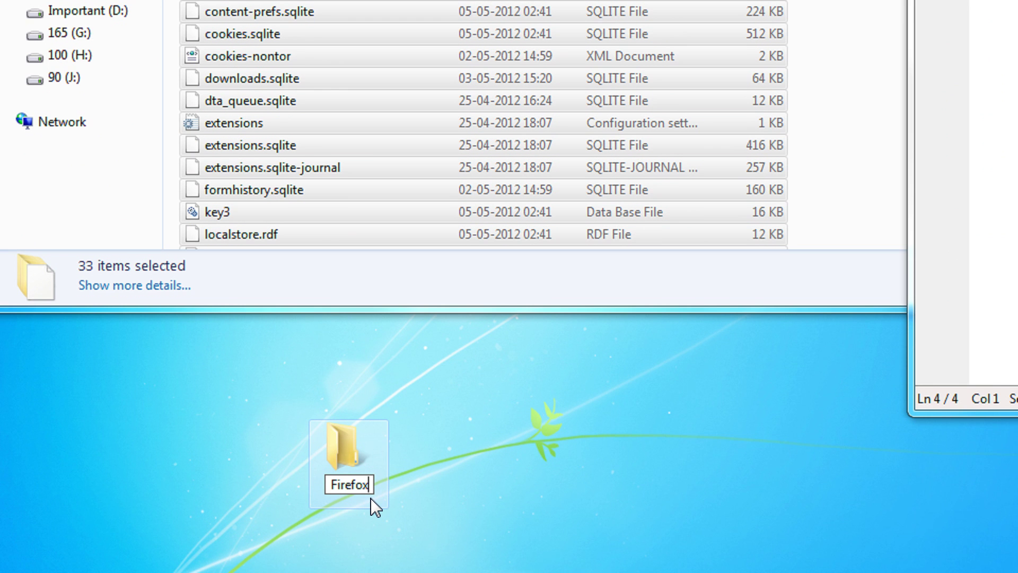
{"action": "type", "text": " B"}
{"action": "type", "text": "acku"}
{"action": "type", "text": "p"}
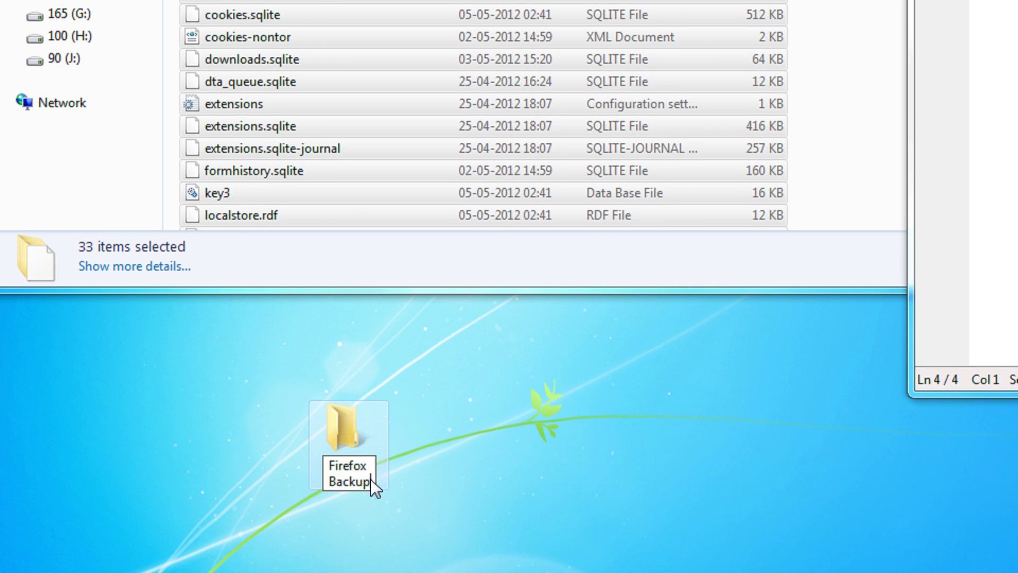
{"action": "key", "text": "Return"}
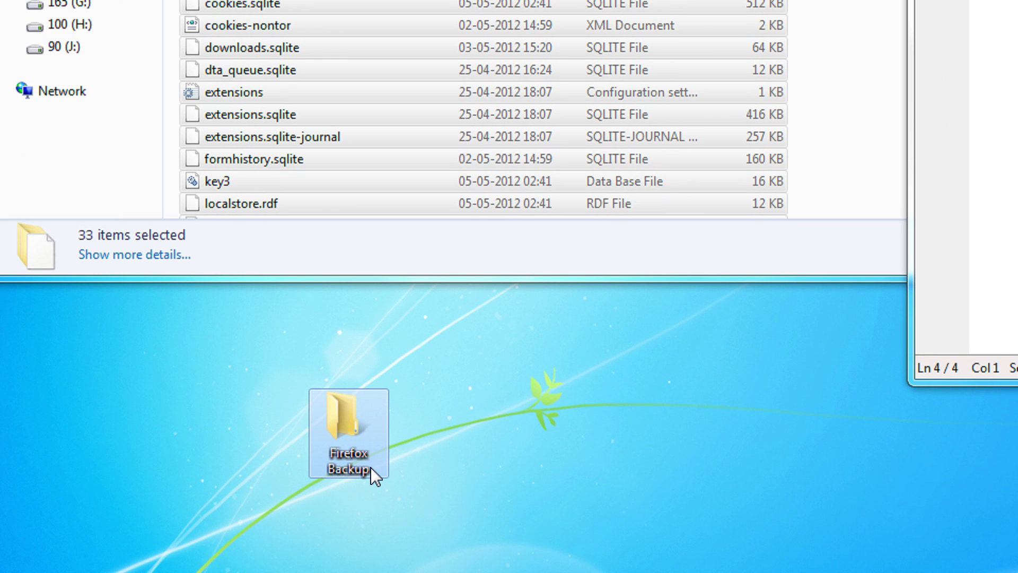
{"action": "left_click_drag", "start_coordinate": [371, 467], "coordinate": [371, 467]}
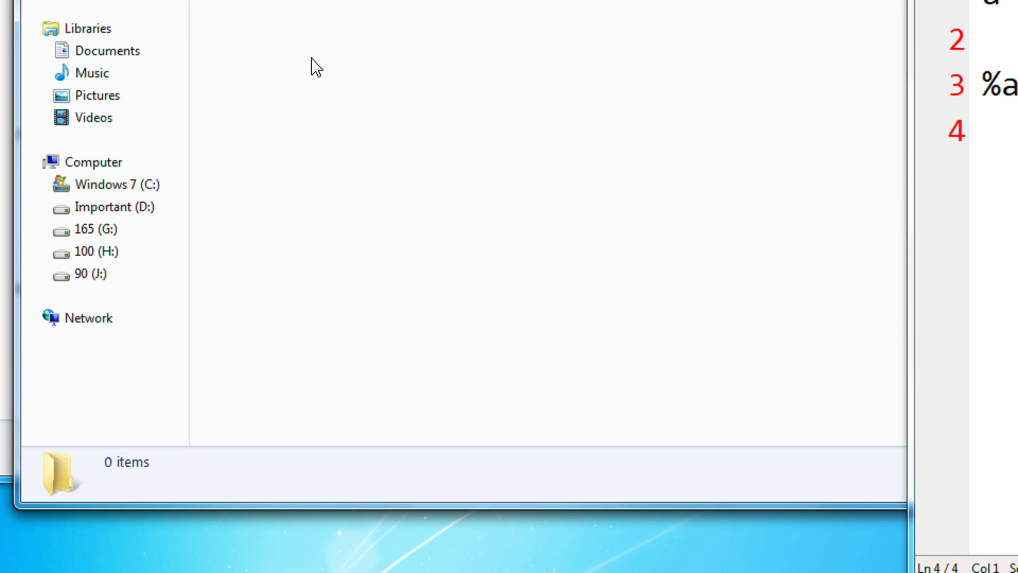
{"action": "right_click", "coordinate": [311, 67]}
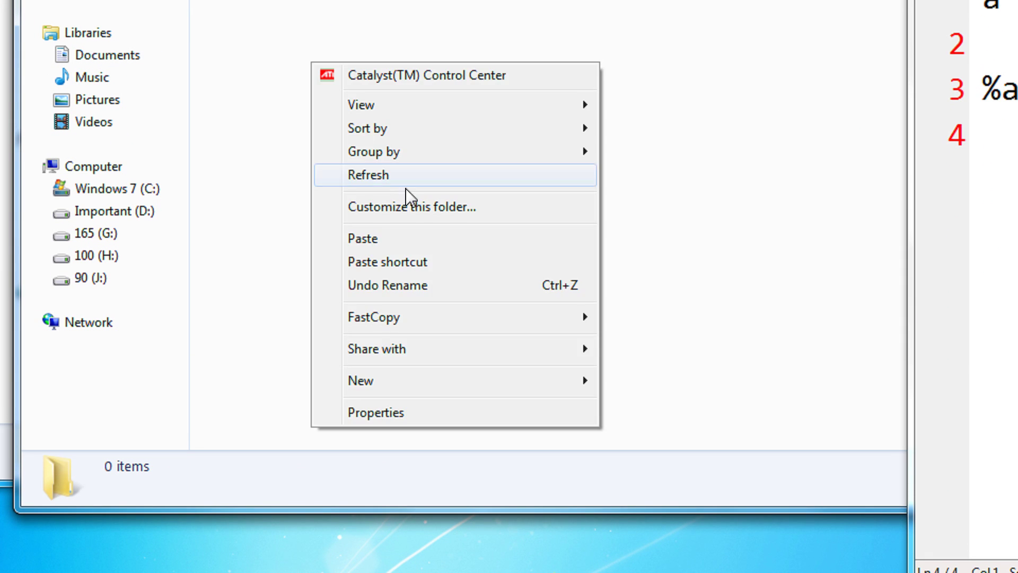
{"action": "left_click", "coordinate": [408, 239]}
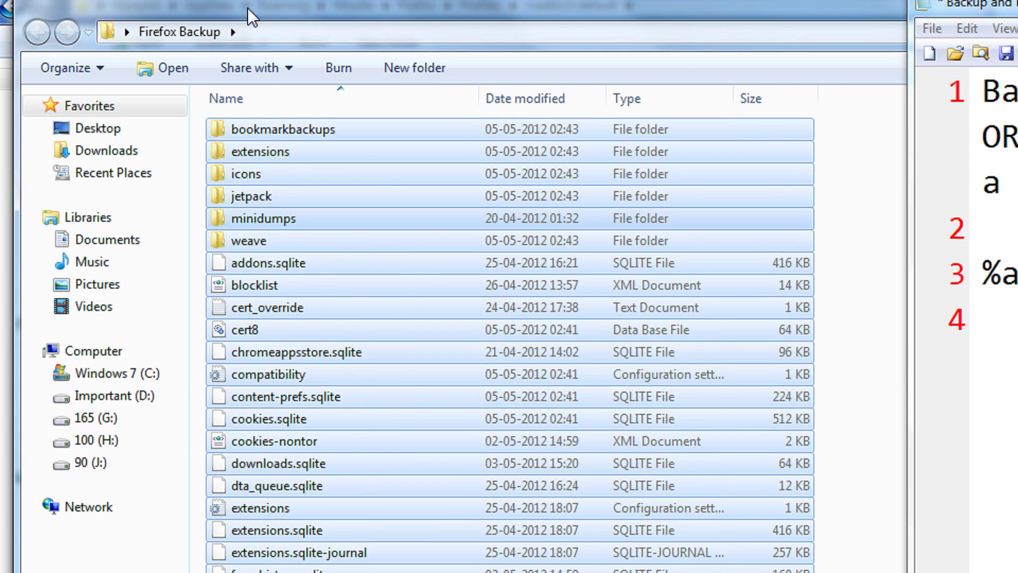
Minimize the Firefox Backup window and bring up the profile window's window menu.
{"action": "right_click", "coordinate": [248, 39]}
{"action": "left_click", "coordinate": [302, 118]}
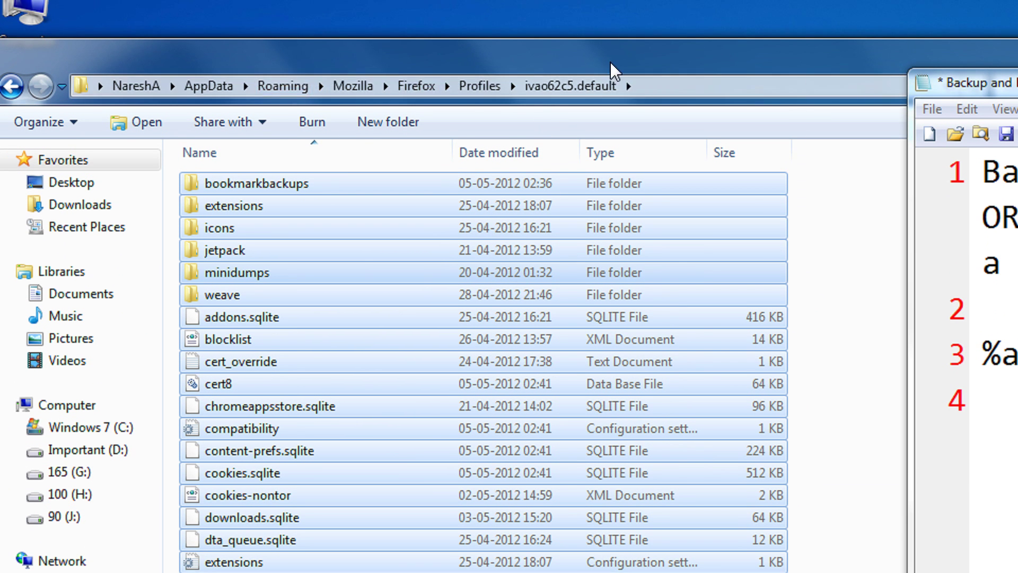
{"action": "right_click", "coordinate": [612, 70]}
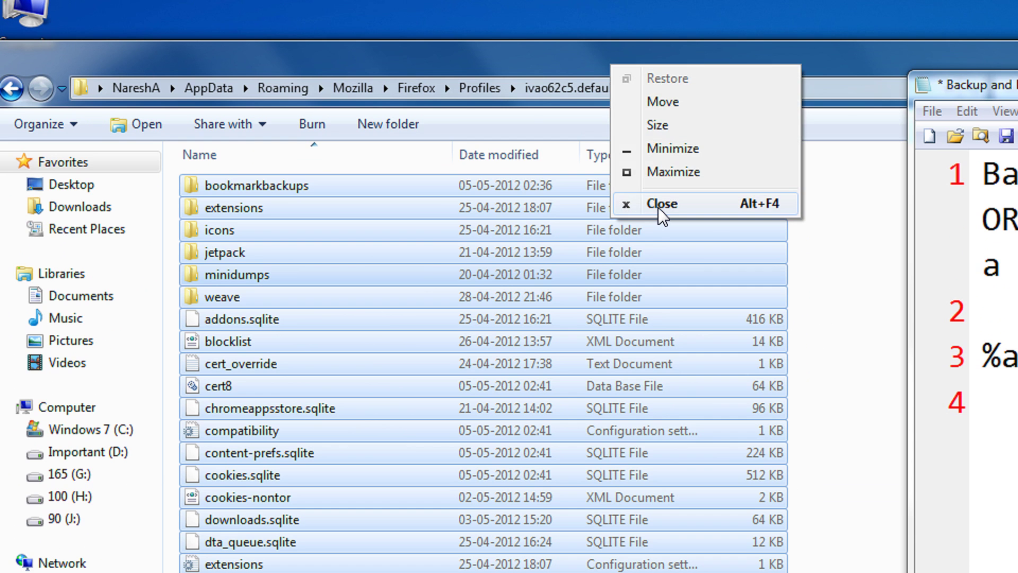
Close the profile window, reopen the roaming folder and delete the Mozilla folder.
{"action": "left_click", "coordinate": [659, 204]}
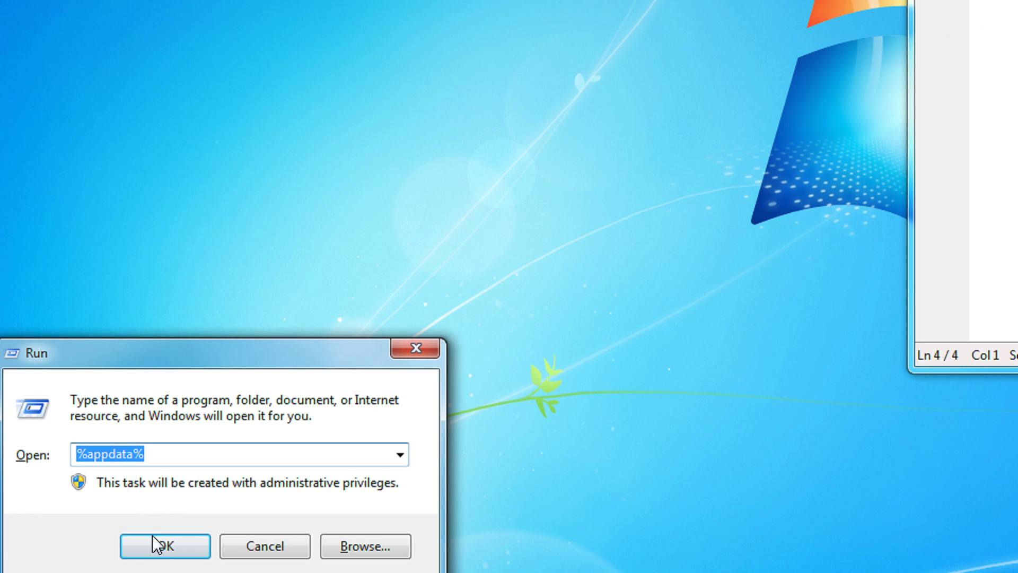
{"action": "left_click", "coordinate": [152, 526]}
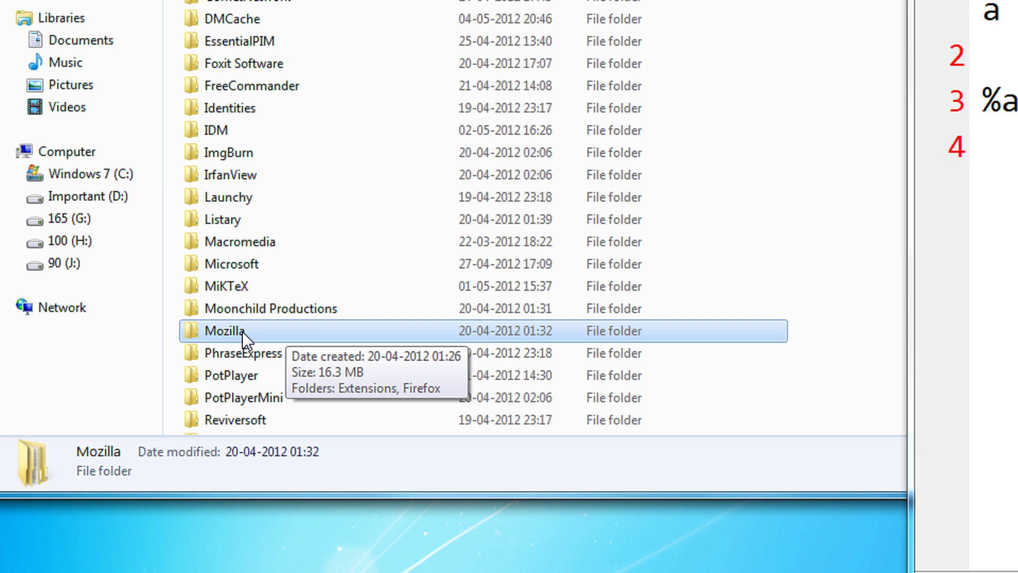
{"action": "key", "text": "Delete"}
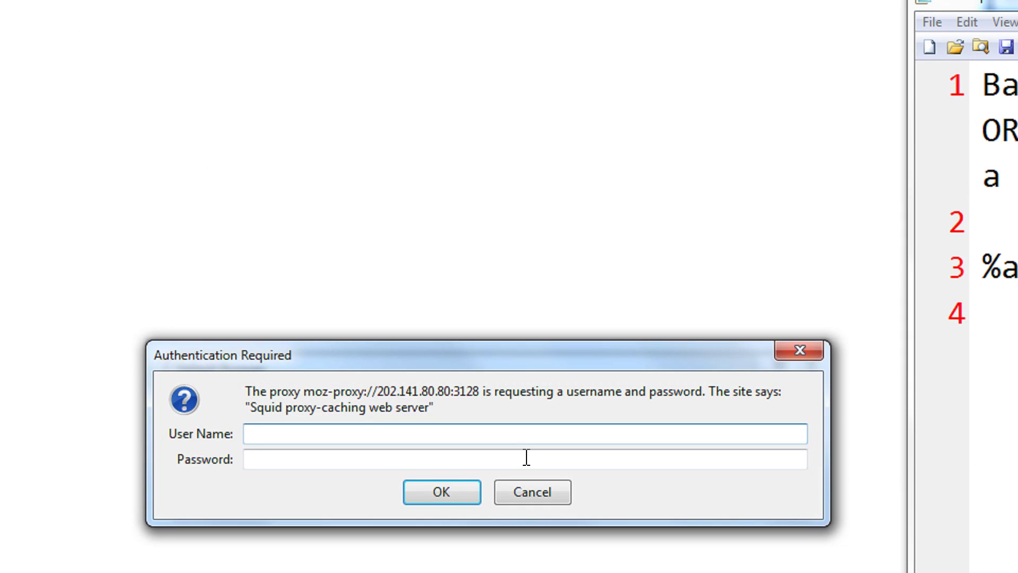
Dismiss the proxy login, view the three disabled extensions, then close Firefox.
{"action": "left_click", "coordinate": [532, 492]}
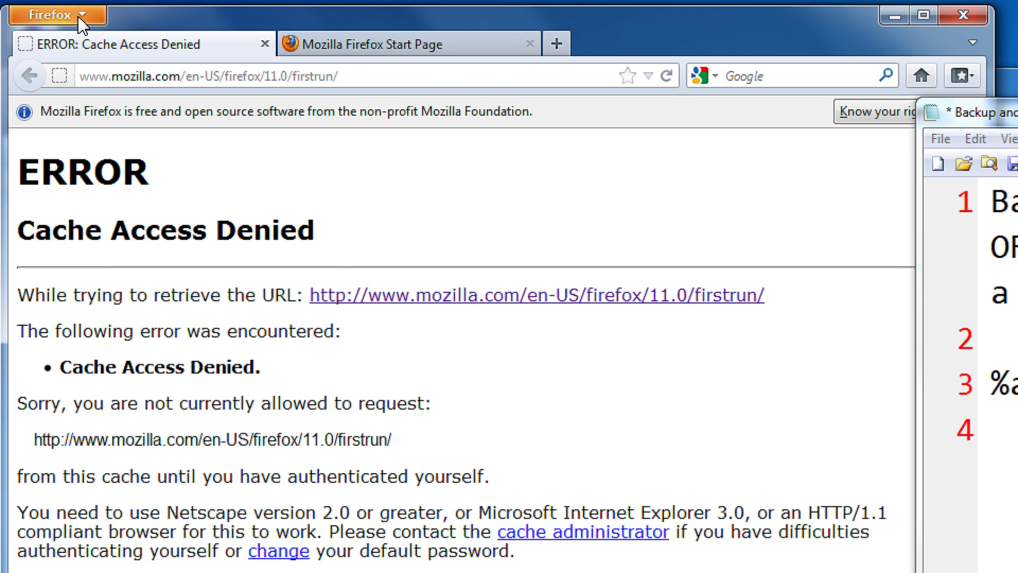
{"action": "left_click", "coordinate": [81, 4]}
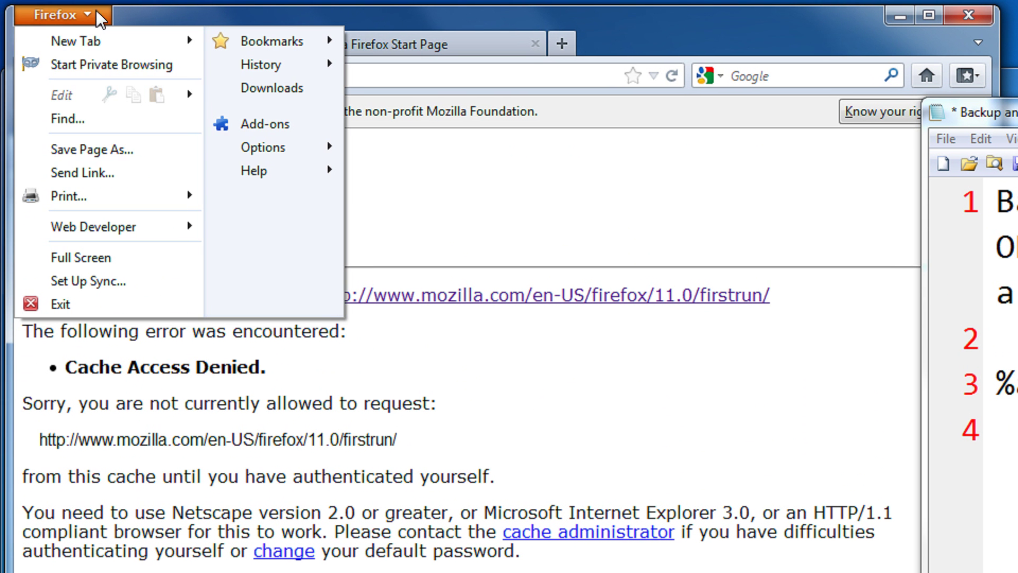
{"action": "left_click", "coordinate": [264, 128]}
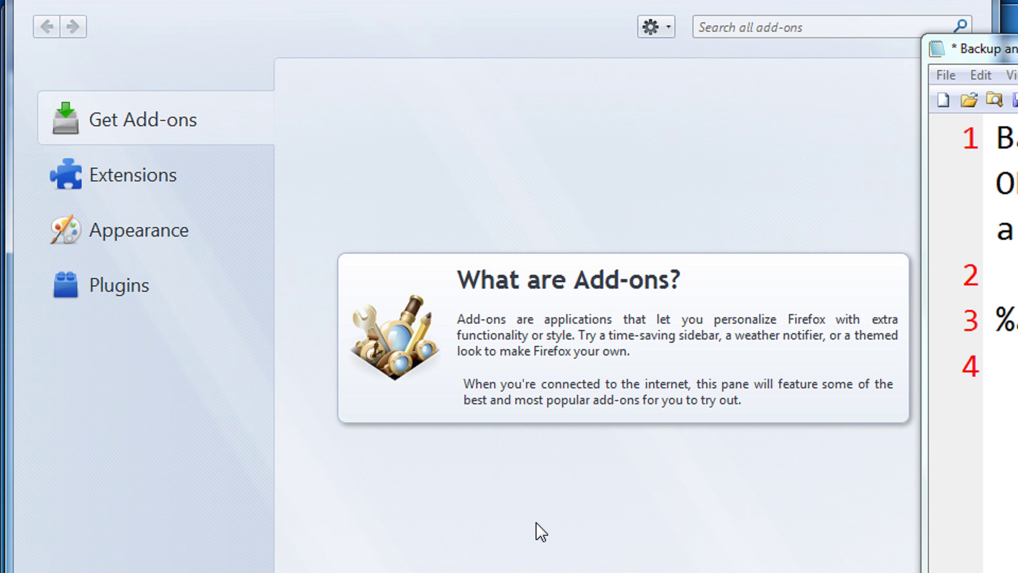
{"action": "left_click", "coordinate": [166, 170]}
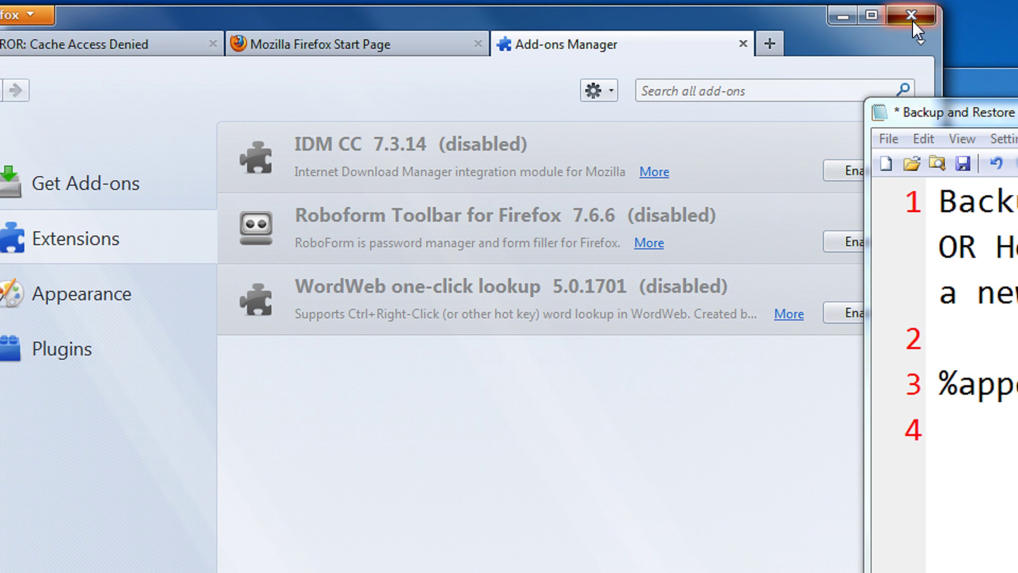
{"action": "left_click", "coordinate": [913, 20]}
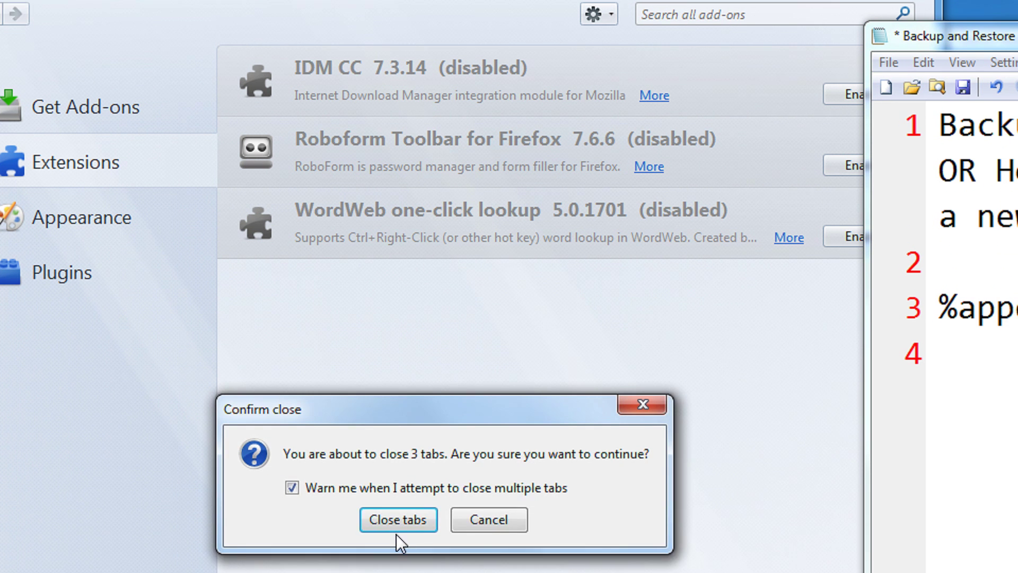
Confirm closing Firefox's three tabs and launch Run from Start Menu Accessories.
{"action": "left_click", "coordinate": [398, 556]}
{"action": "key", "text": "super"}
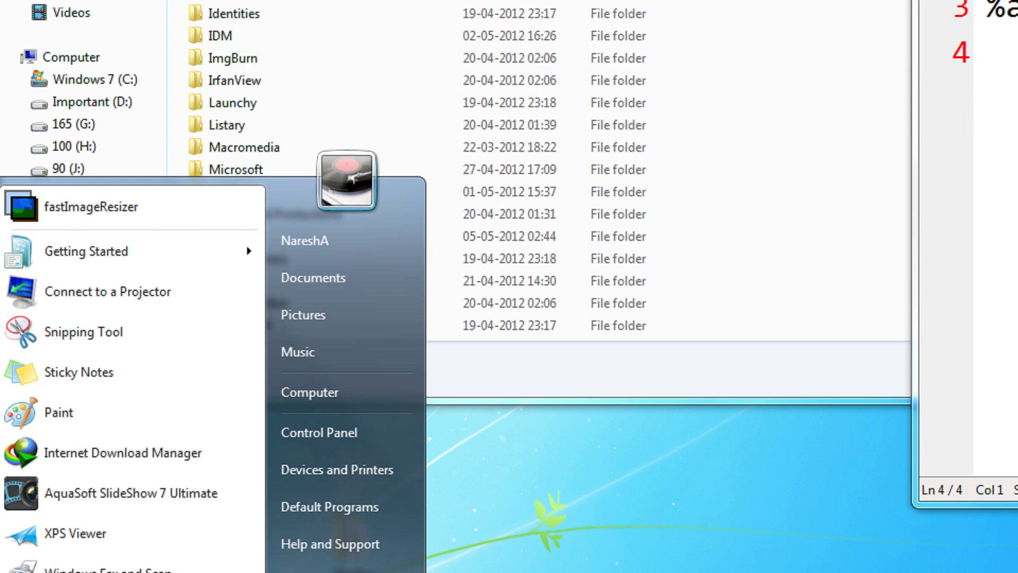
{"action": "left_click", "coordinate": [68, 547]}
{"action": "left_click", "coordinate": [99, 465]}
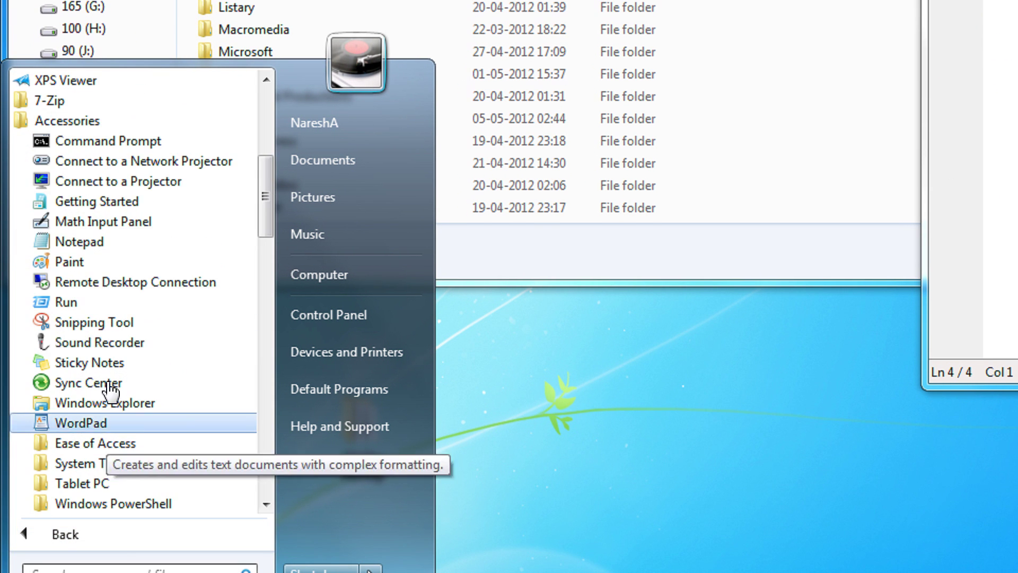
{"action": "right_click", "coordinate": [58, 309]}
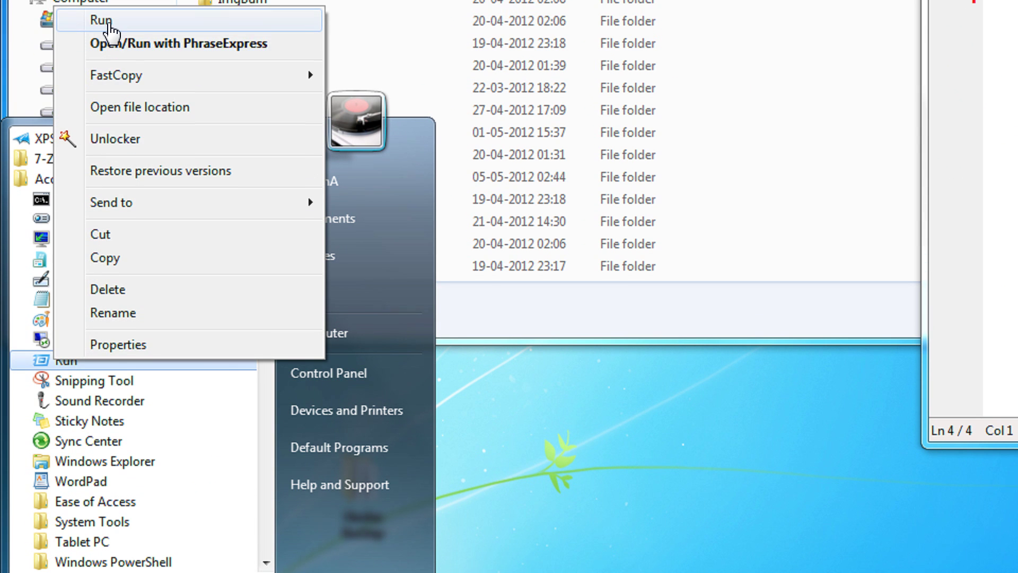
{"action": "left_click", "coordinate": [109, 30]}
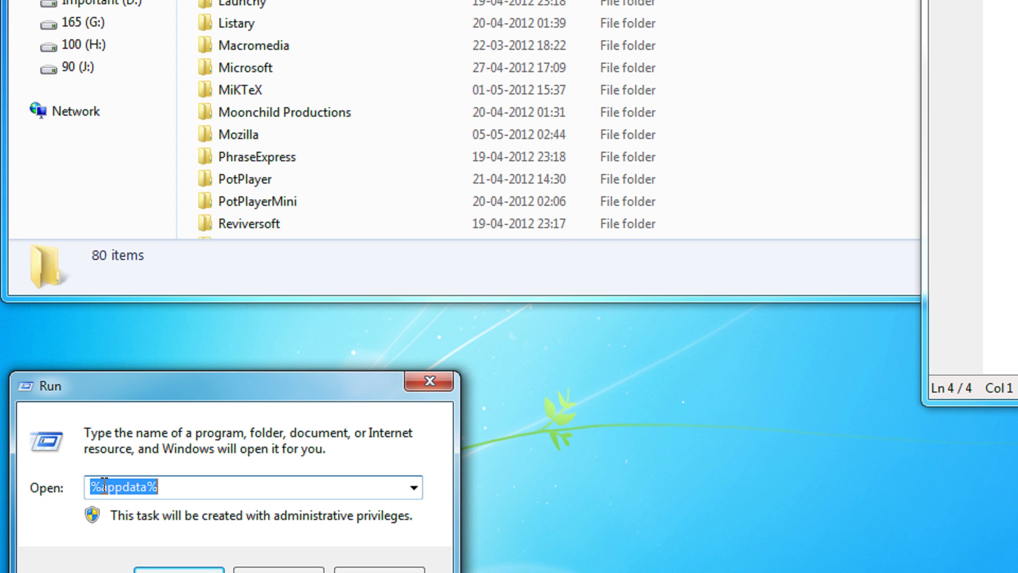
Run %appdata% and open the recreated Mozilla folder.
{"action": "left_click", "coordinate": [182, 484]}
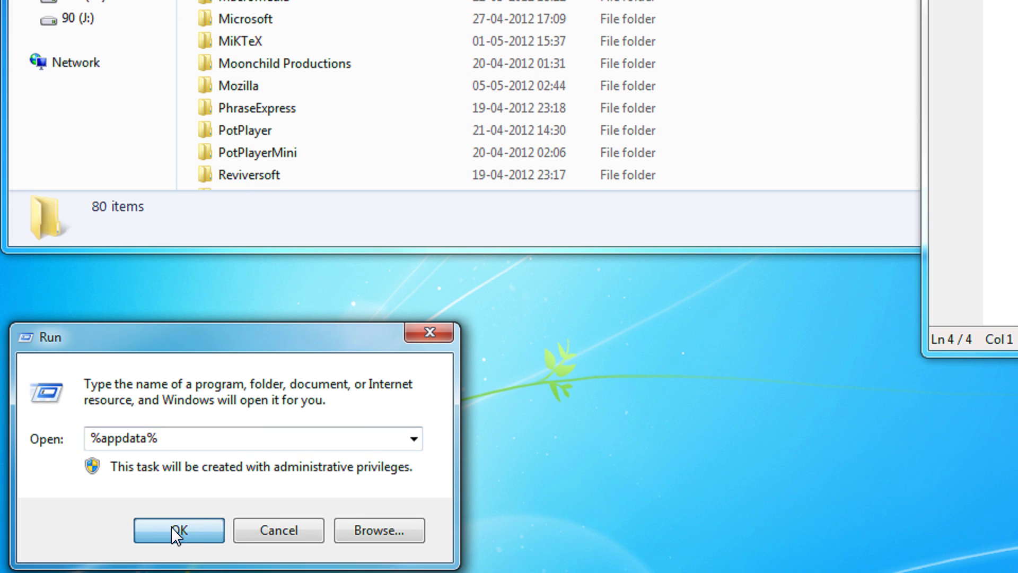
{"action": "left_click", "coordinate": [177, 531]}
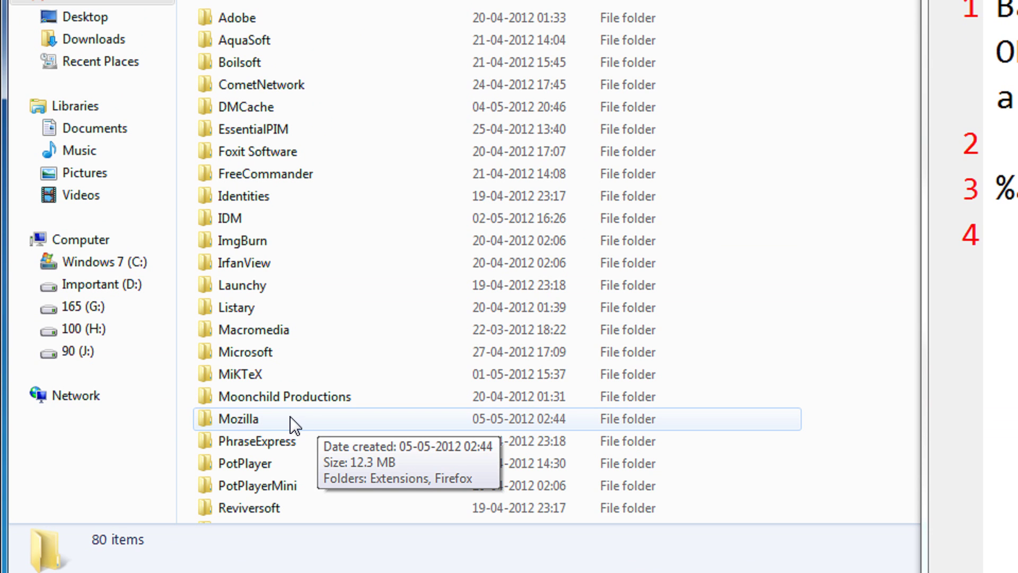
{"action": "double_click", "coordinate": [238, 419]}
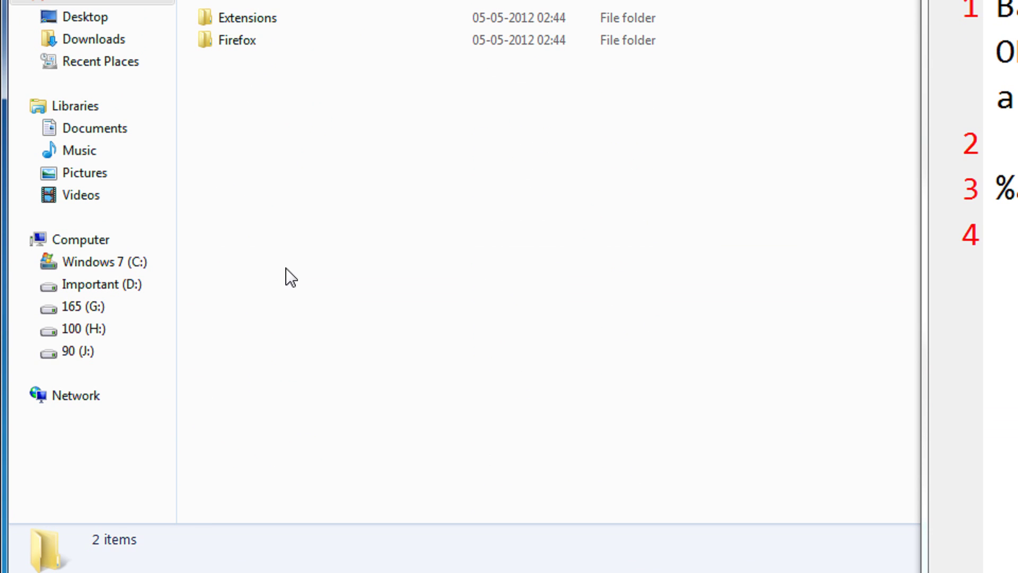
Open Firefox > Profiles > 72y4btmx.default and delete every file inside it.
{"action": "left_click", "coordinate": [266, 45]}
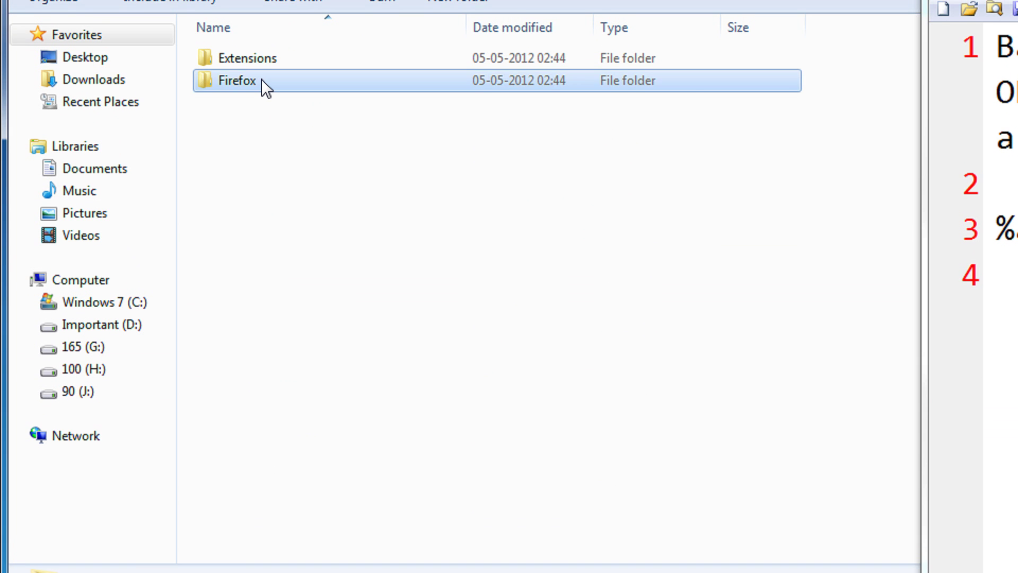
{"action": "double_click", "coordinate": [266, 83]}
{"action": "double_click", "coordinate": [321, 100]}
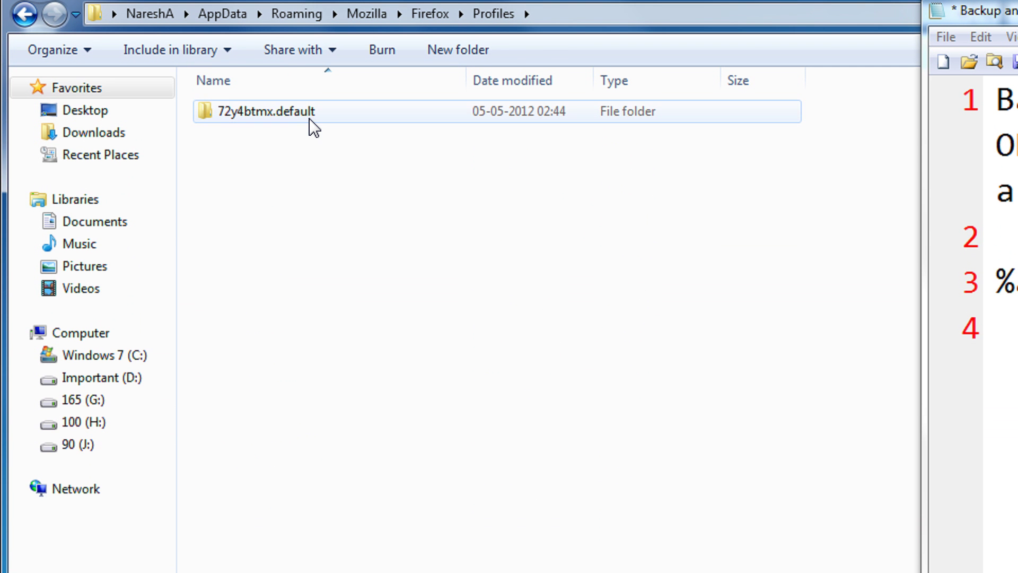
{"action": "double_click", "coordinate": [312, 127]}
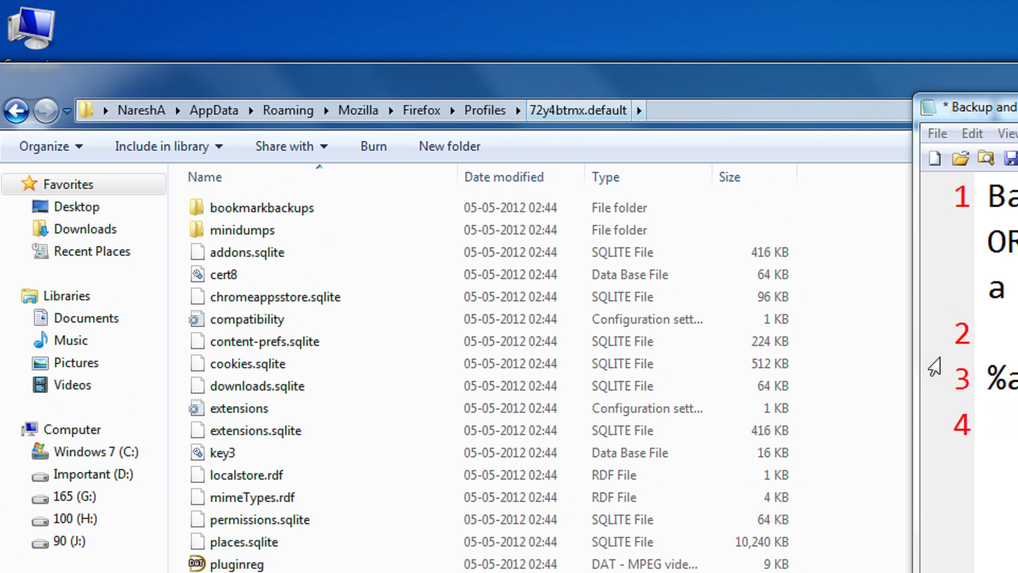
{"action": "key", "text": "ctrl+a"}
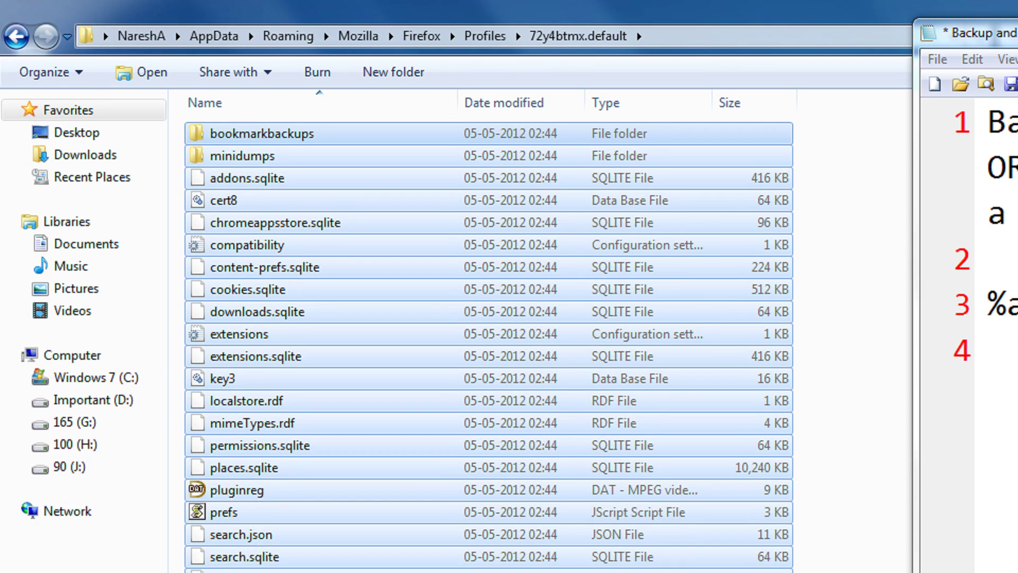
{"action": "key", "text": "Delete"}
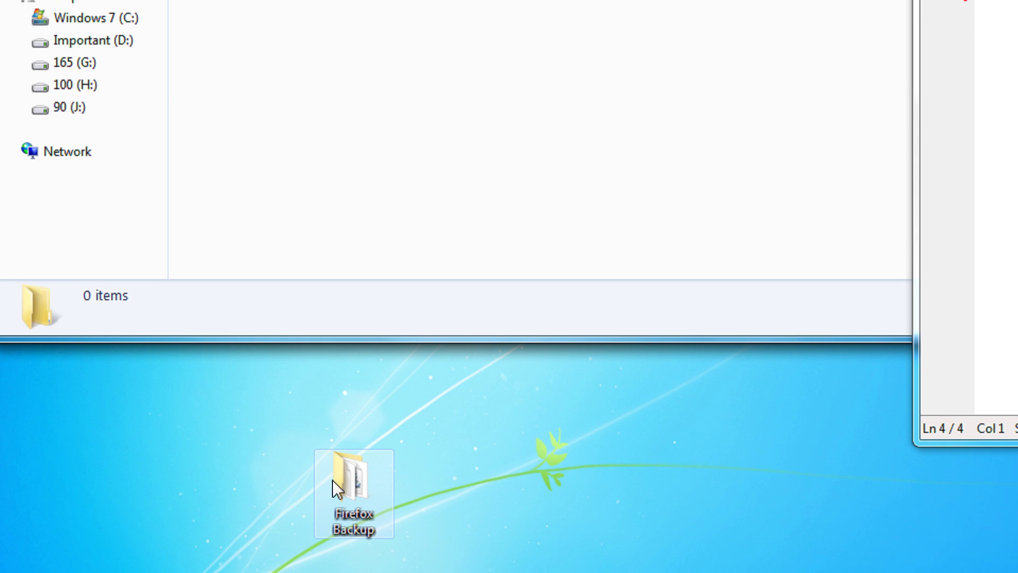
Select all 33 items in the desktop Firefox Backup folder and copy them.
{"action": "key", "text": "ctrl+v"}
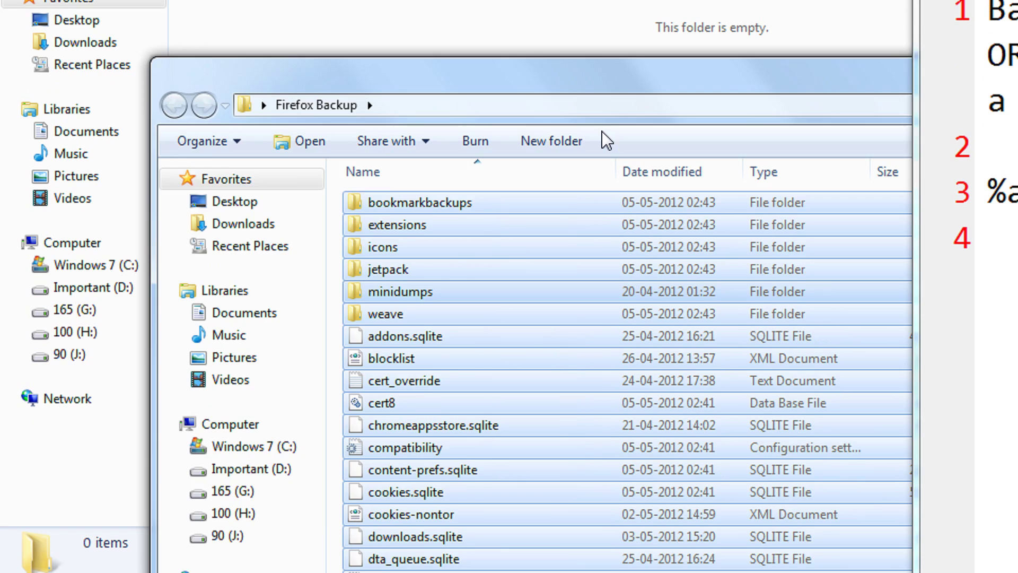
{"action": "left_click", "coordinate": [597, 321]}
{"action": "scroll", "coordinate": [647, 289], "scroll_direction": "down", "scroll_amount": 1}
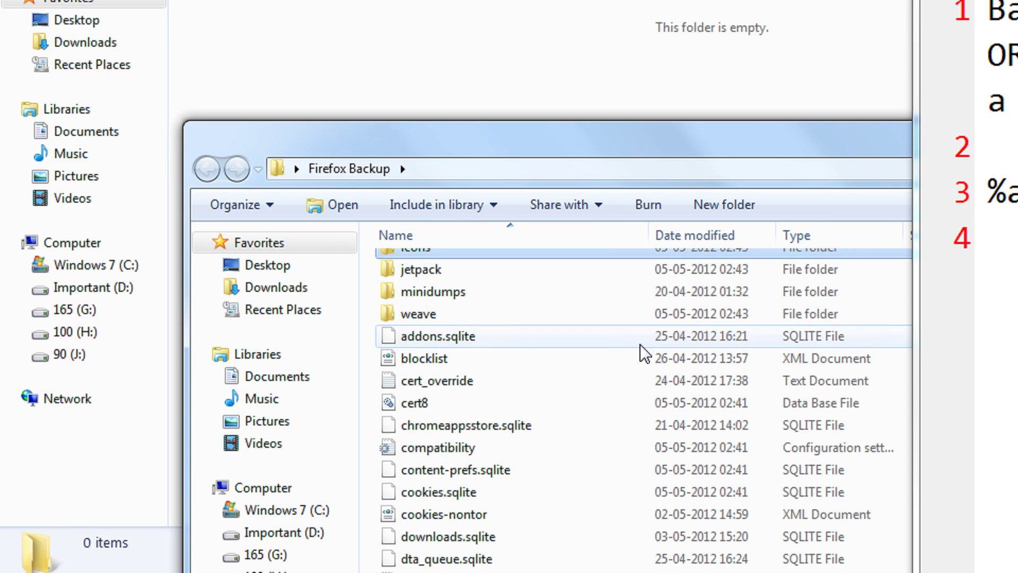
{"action": "scroll", "coordinate": [619, 385], "scroll_direction": "down", "scroll_amount": 2}
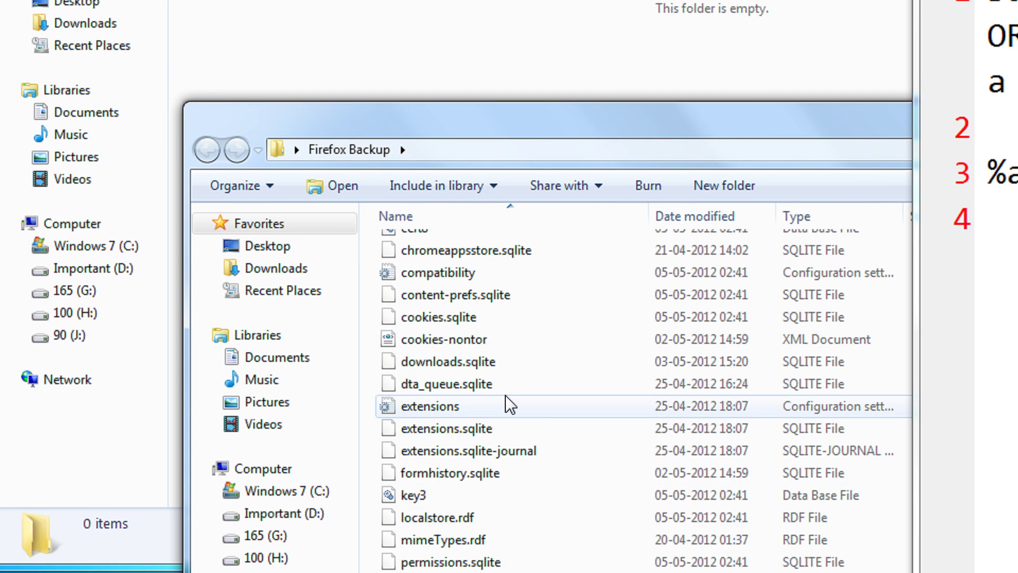
{"action": "key", "text": "ctrl+a"}
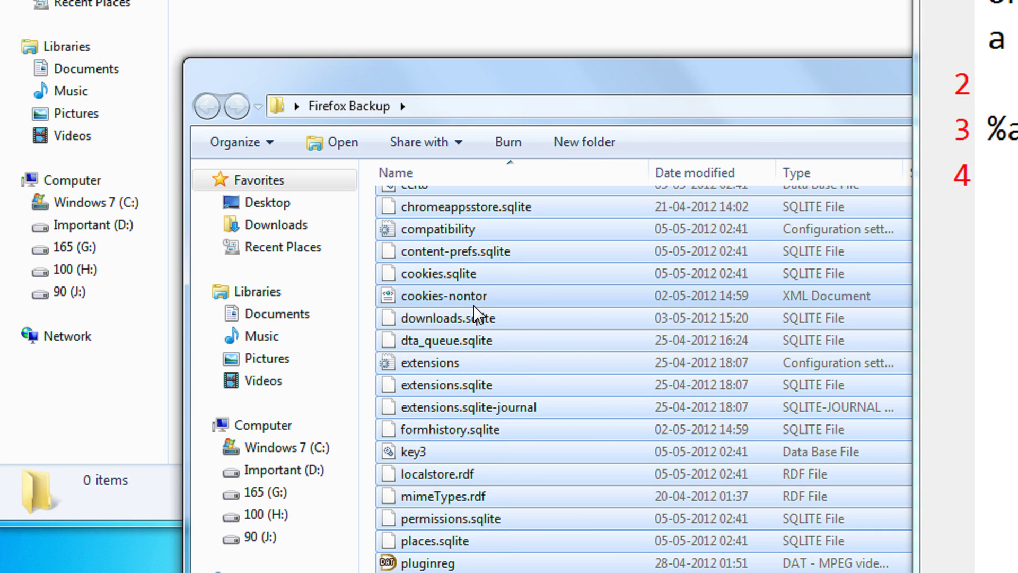
{"action": "right_click", "coordinate": [476, 312]}
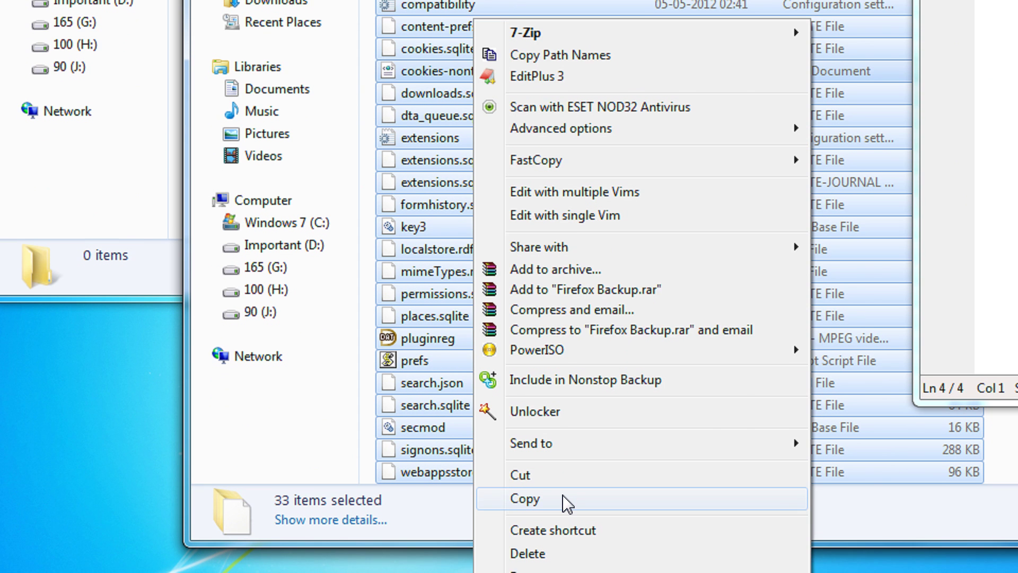
{"action": "left_click", "coordinate": [566, 504]}
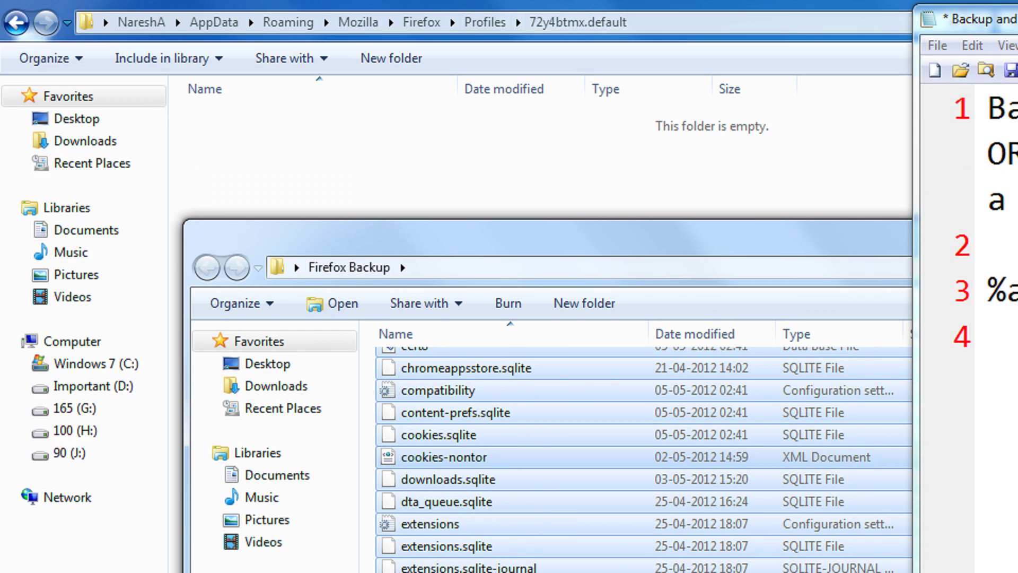
{"action": "left_click", "coordinate": [402, 73]}
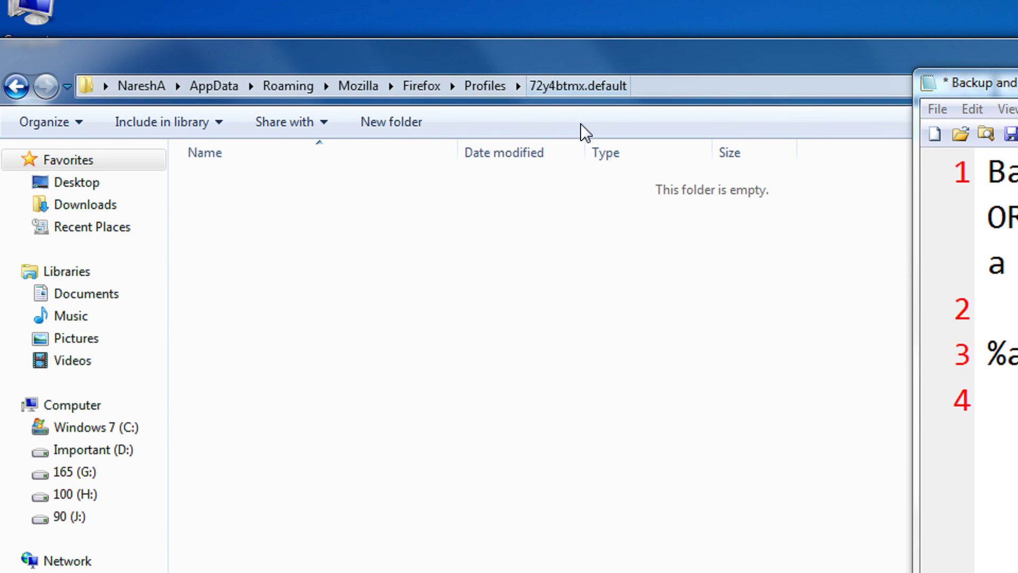
Paste the copied backup files into the empty 72y4btmx.default profile folder.
{"action": "right_click", "coordinate": [362, 299]}
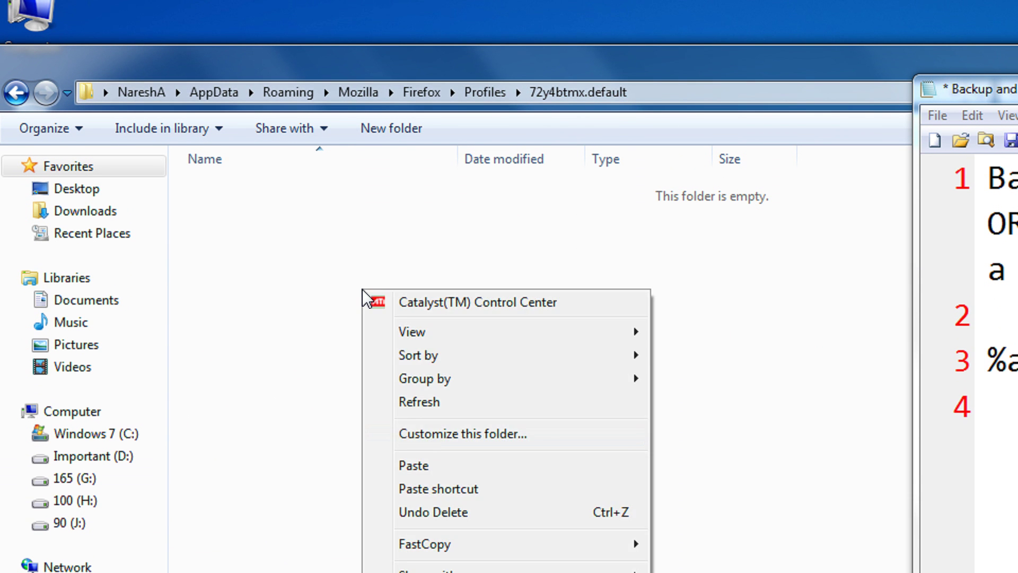
{"action": "left_click", "coordinate": [439, 468]}
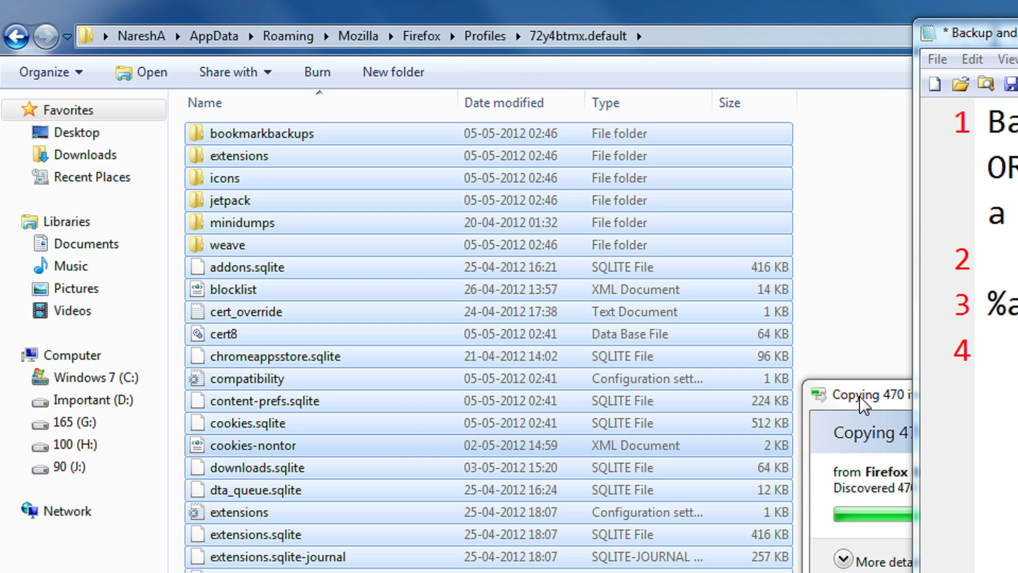
{"action": "left_click_drag", "start_coordinate": [863, 403], "coordinate": [542, 333]}
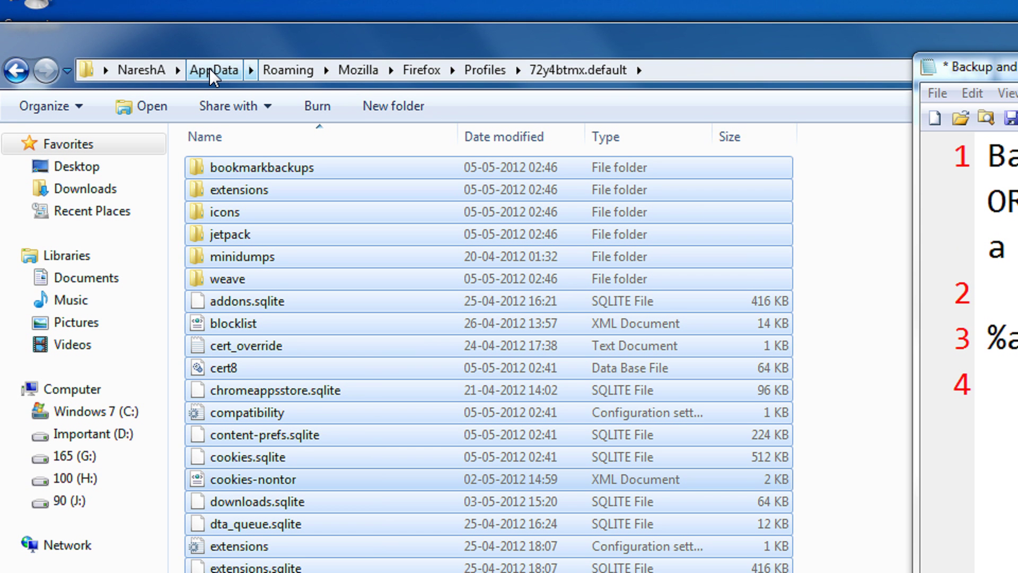
Browse from AppData through Roaming, Mozilla, Firefox and Profiles back to 72y4btmx.default.
{"action": "left_click", "coordinate": [210, 68]}
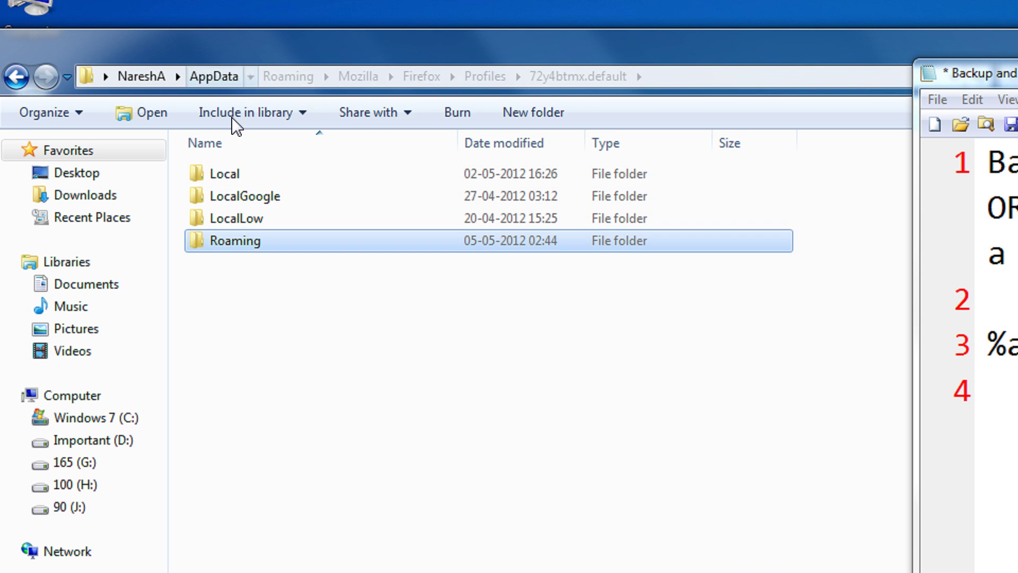
{"action": "double_click", "coordinate": [234, 239]}
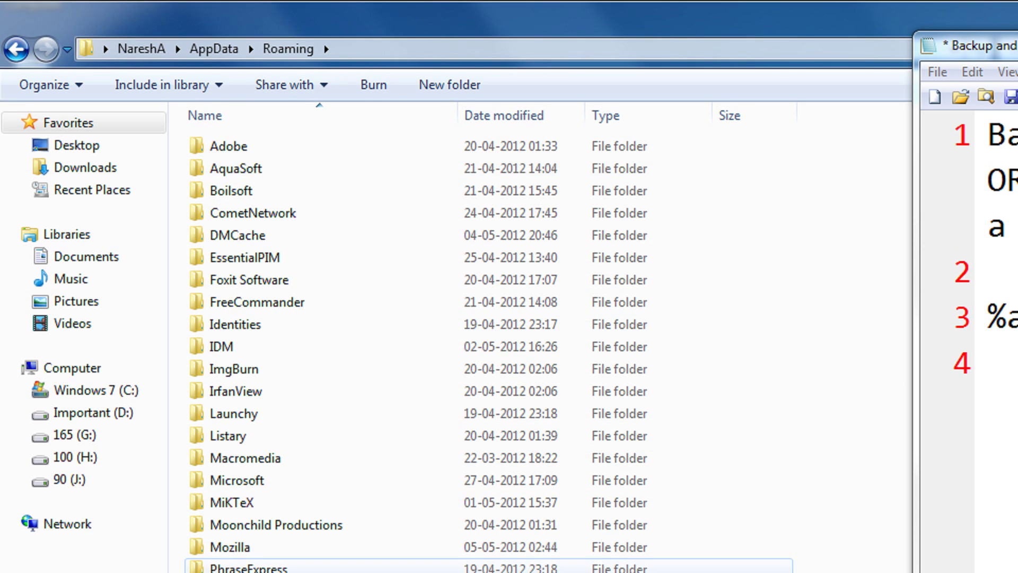
{"action": "double_click", "coordinate": [239, 545]}
{"action": "double_click", "coordinate": [280, 151]}
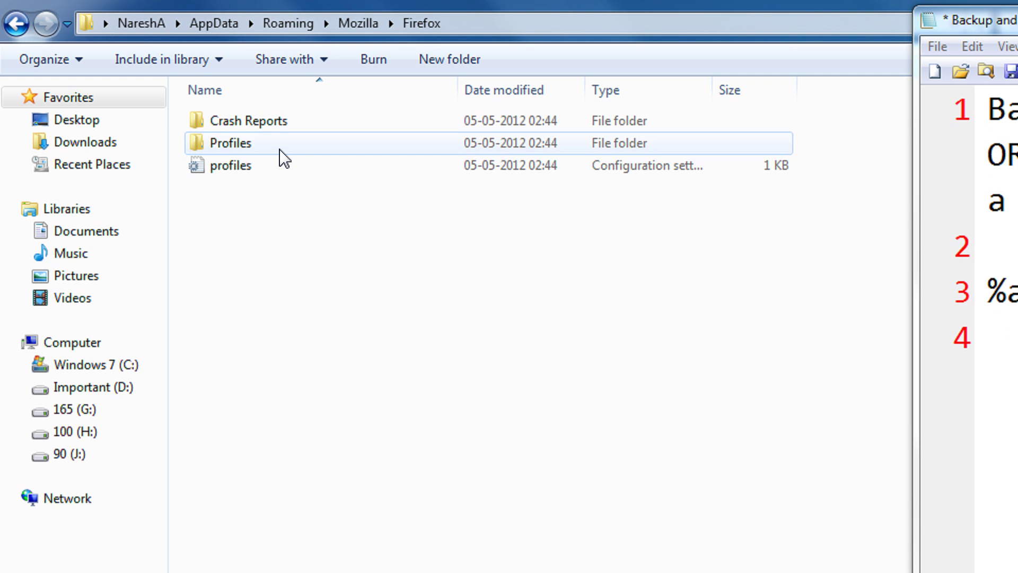
{"action": "double_click", "coordinate": [279, 150]}
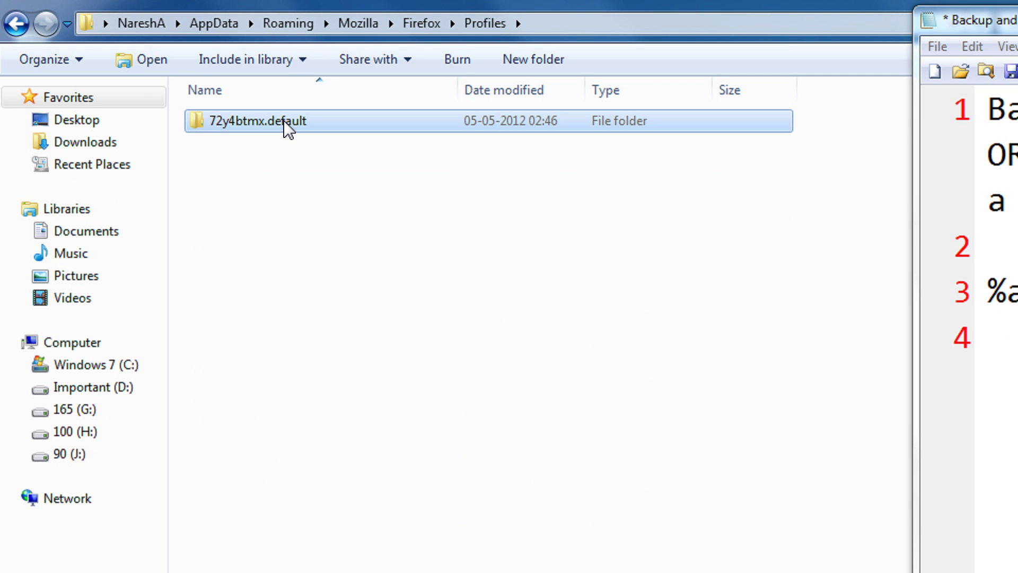
{"action": "double_click", "coordinate": [287, 130]}
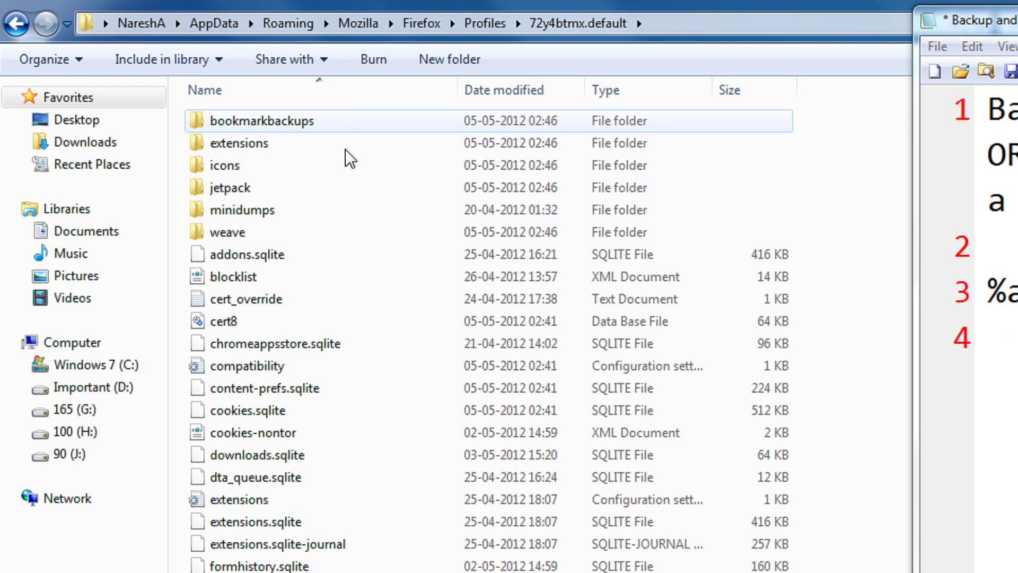
{"action": "scroll", "coordinate": [350, 256], "scroll_direction": "down", "scroll_amount": 3}
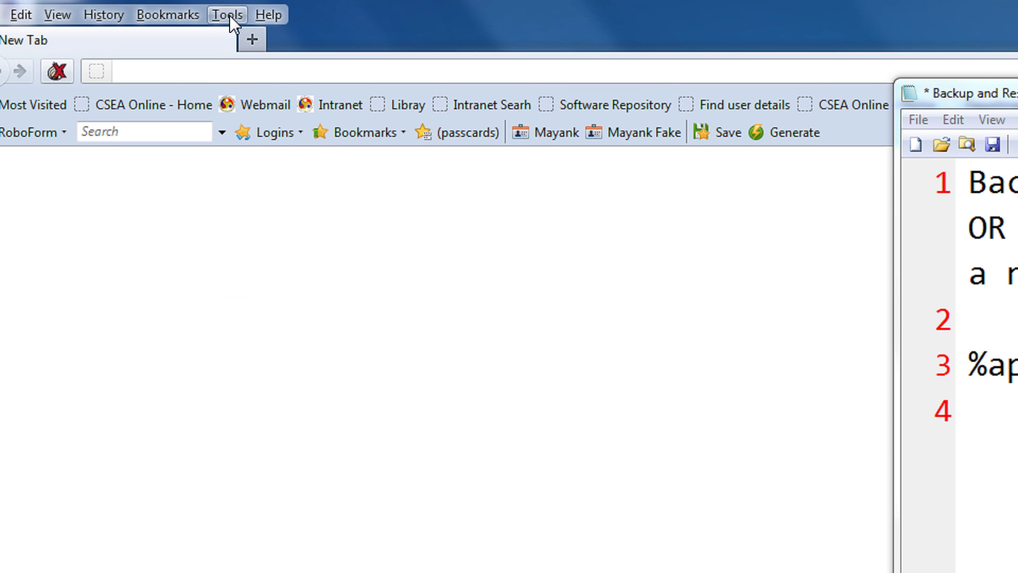
Check the Add-ons Manager for DownThemAll!, Roboform Toolbar and others, then minimize Firefox.
{"action": "left_click", "coordinate": [230, 15]}
{"action": "left_click", "coordinate": [274, 76]}
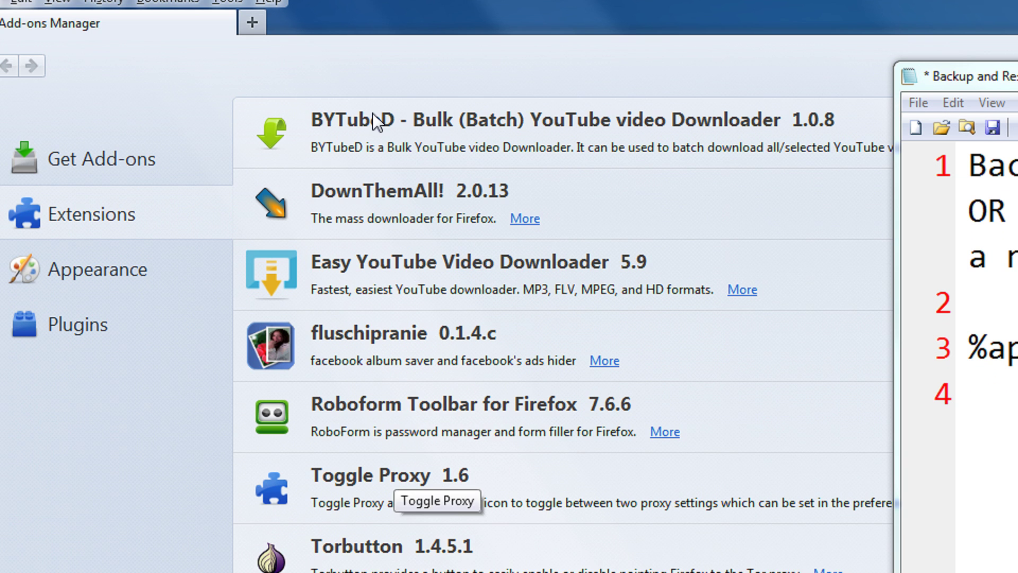
{"action": "right_click", "coordinate": [388, 2]}
{"action": "left_click", "coordinate": [409, 74]}
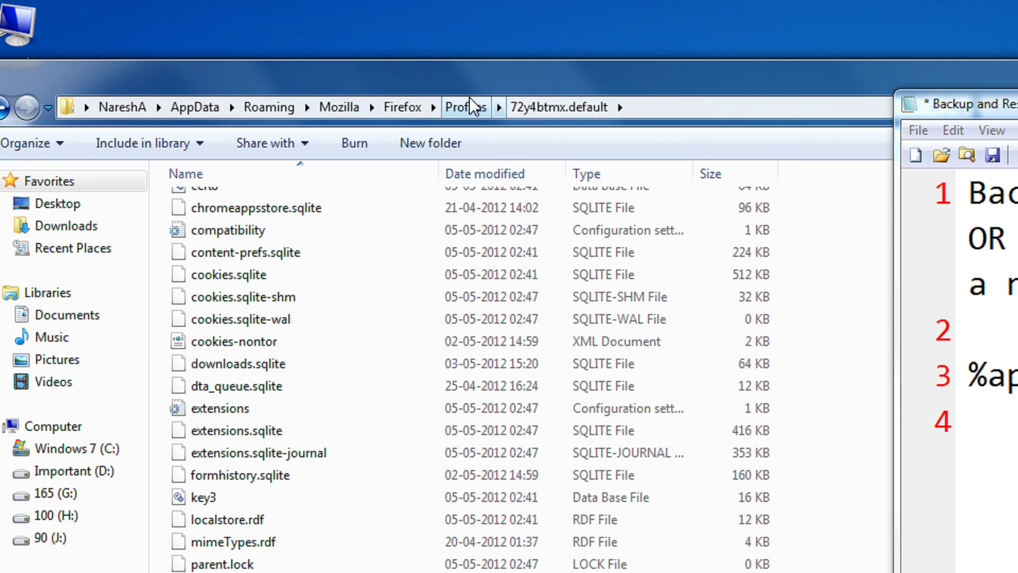
{"action": "left_click", "coordinate": [466, 110]}
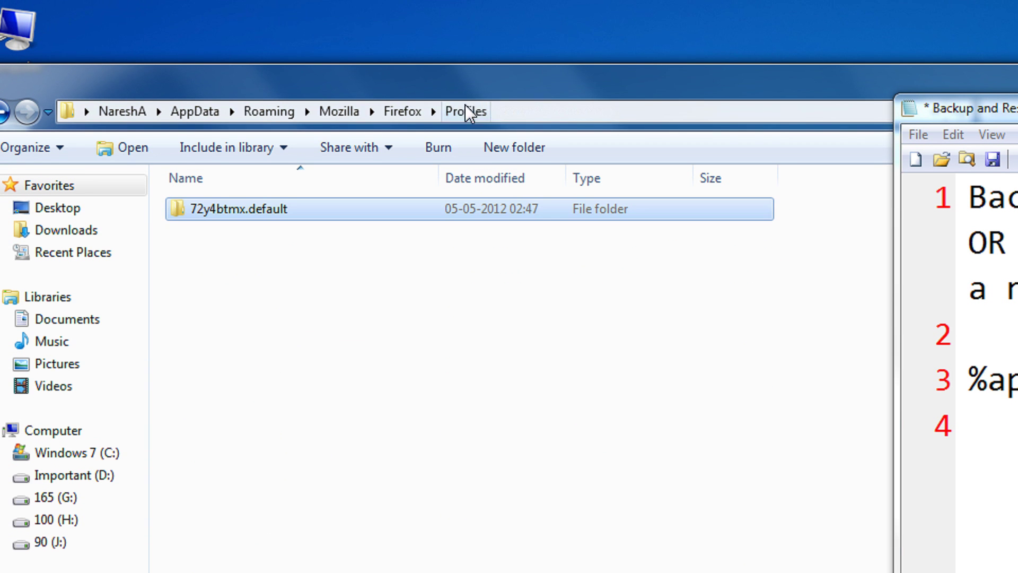
{"action": "double_click", "coordinate": [241, 212]}
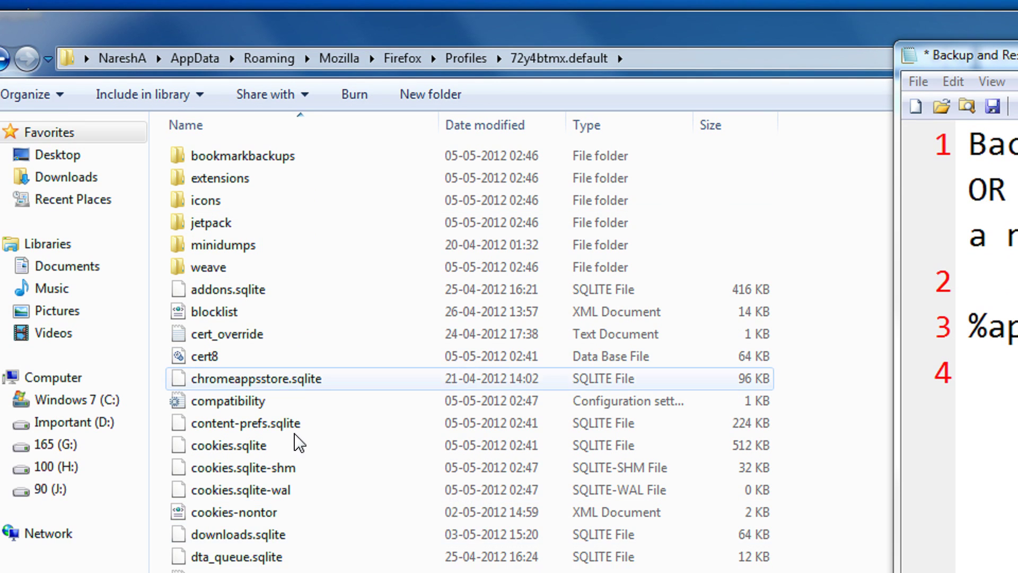